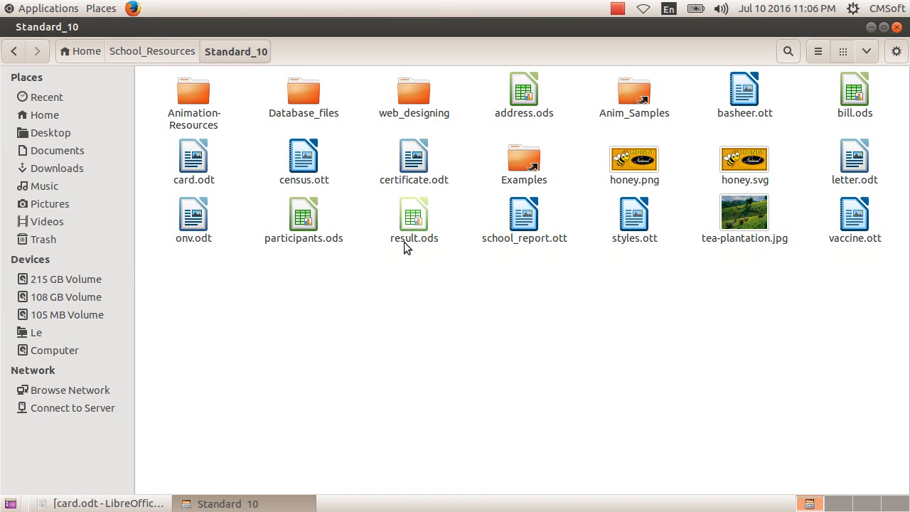
# Open participants.ods to view the participant list, and look over the participant card layouts in card.odt
pyautogui.doubleClick(307, 227)
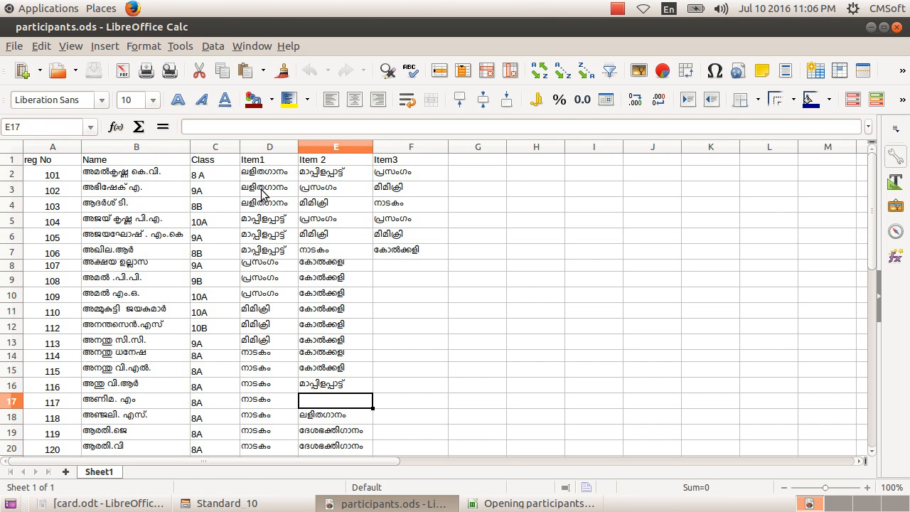
pyautogui.click(142, 504)
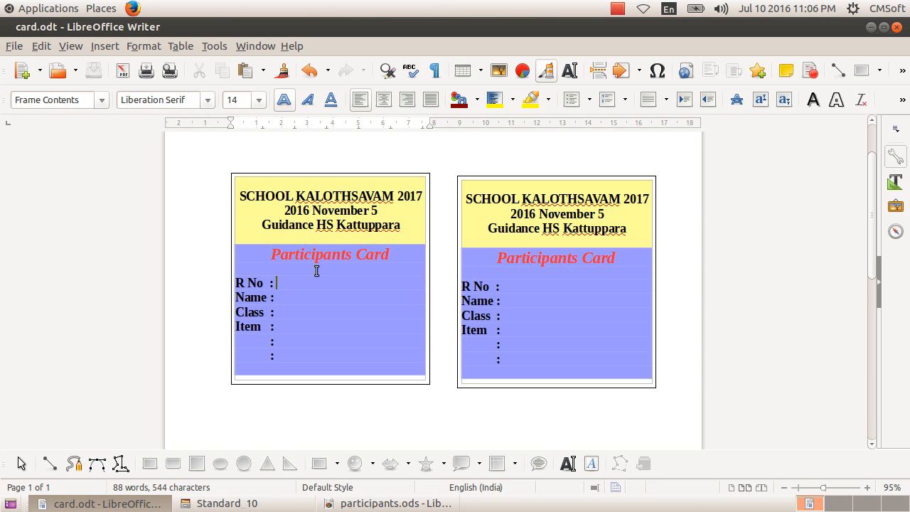
pyautogui.scroll(-5, 495, 301)
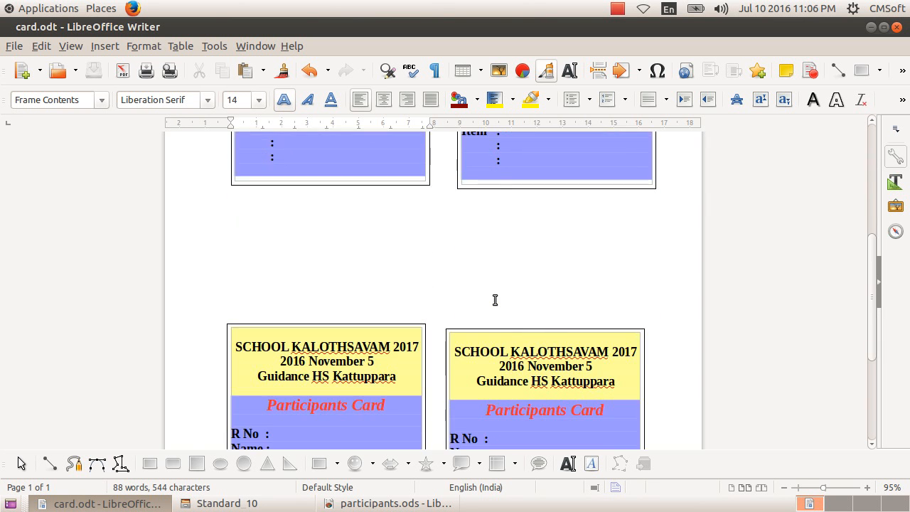
pyautogui.scroll(-5, 495, 300)
pyautogui.scroll(7, 495, 300)
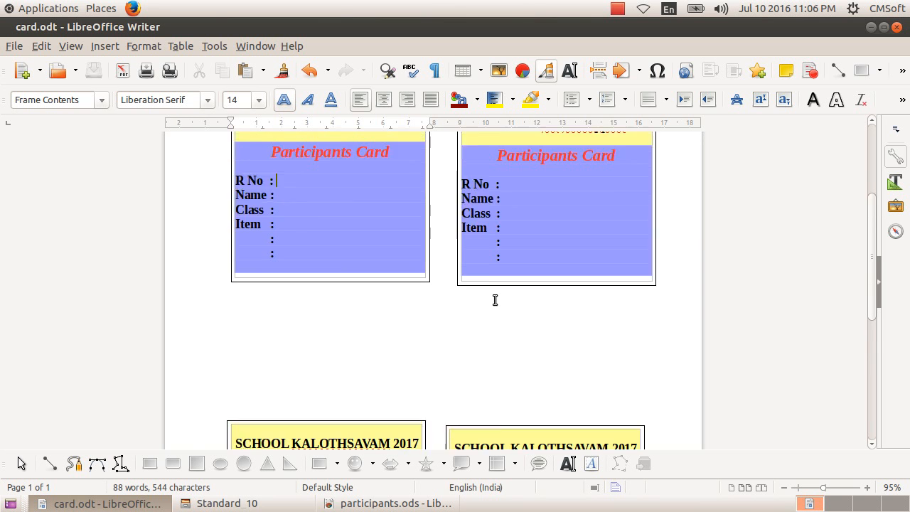
pyautogui.scroll(2, 495, 300)
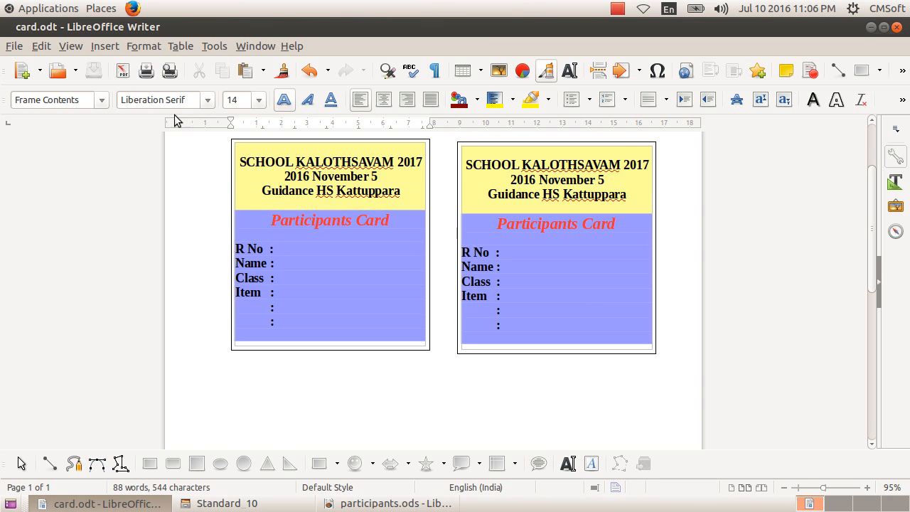
# Add participants.ods from School_Resources/Standard_10 as a database source for mail merge fields
pyautogui.click(103, 47)
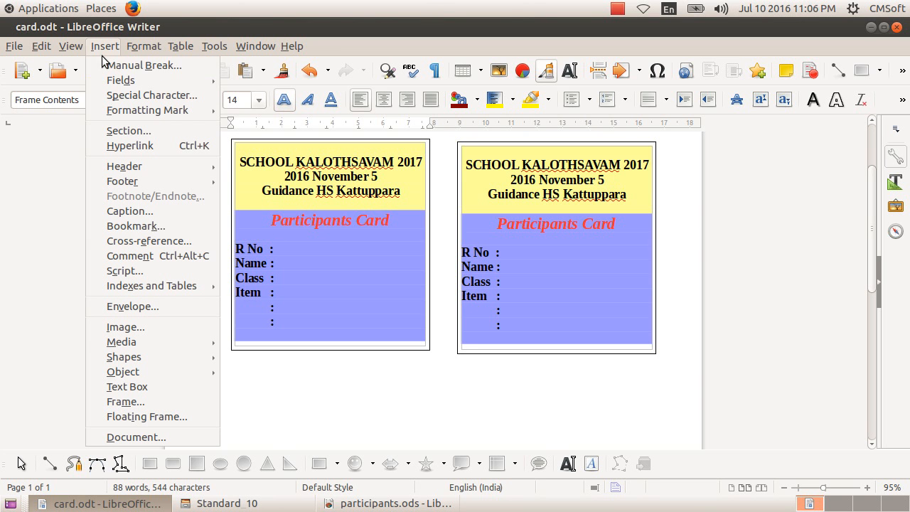
pyautogui.moveTo(103, 80)
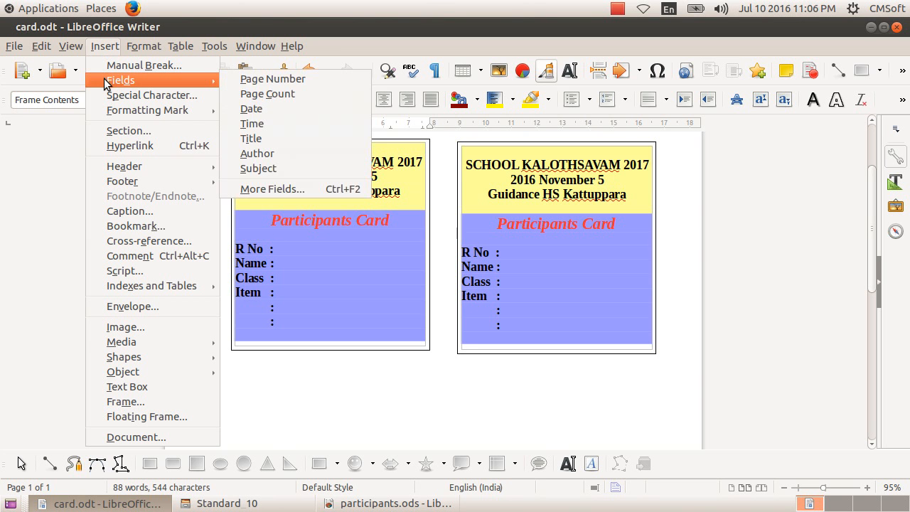
pyautogui.click(323, 189)
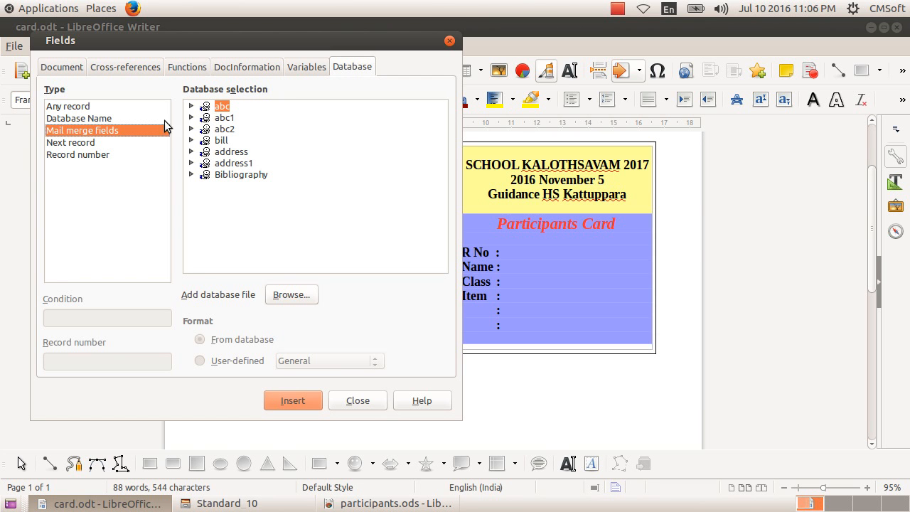
pyautogui.click(285, 295)
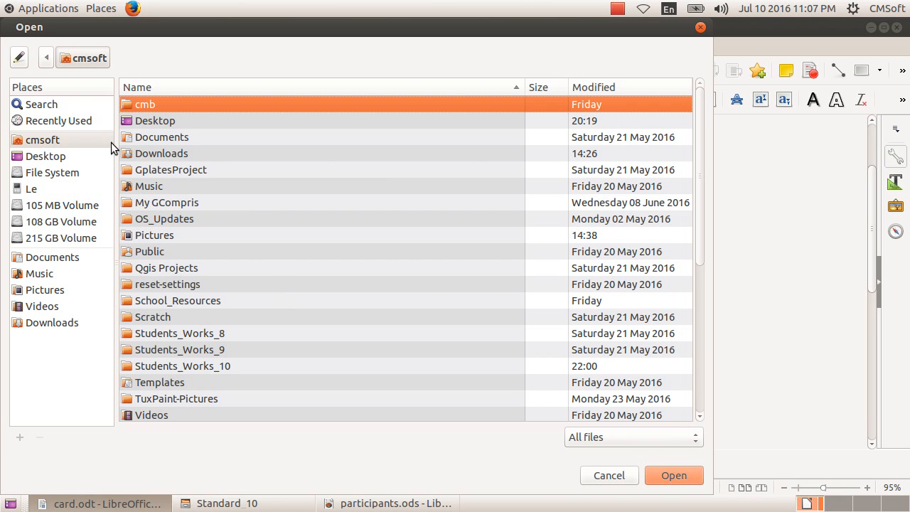
pyautogui.click(89, 139)
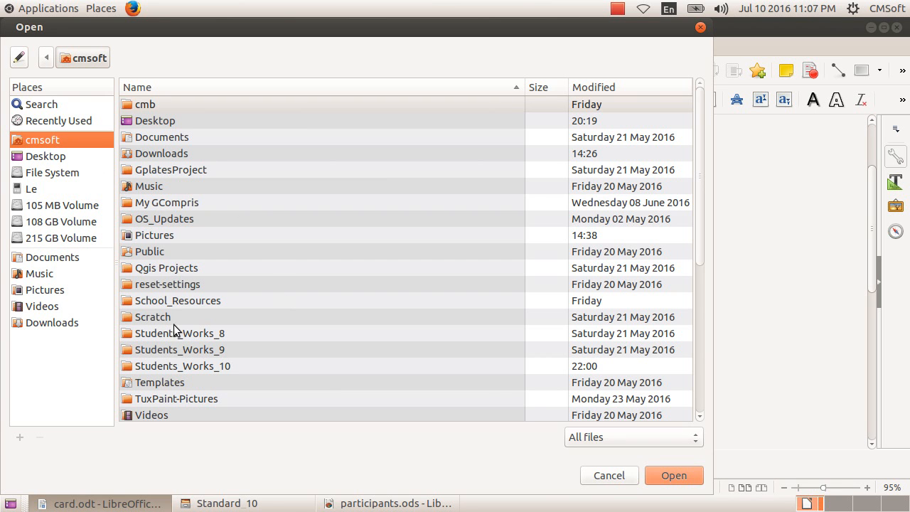
pyautogui.doubleClick(191, 301)
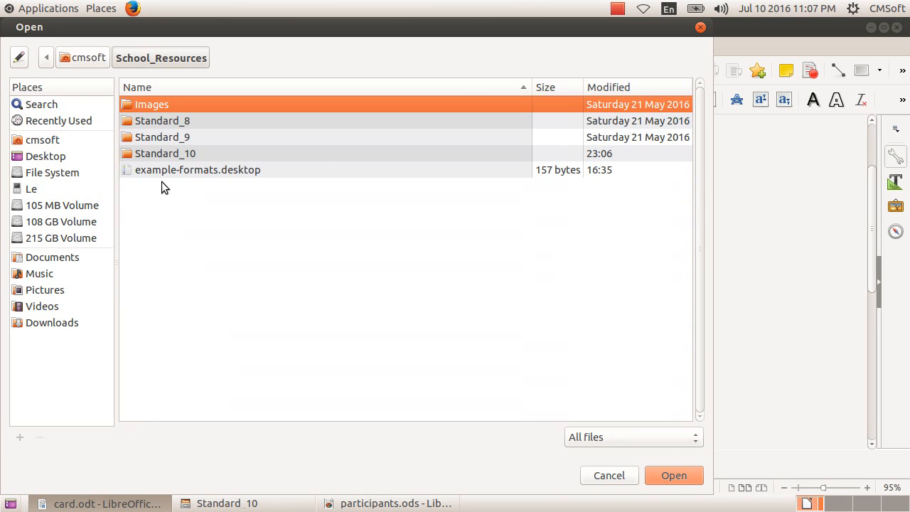
pyautogui.doubleClick(173, 158)
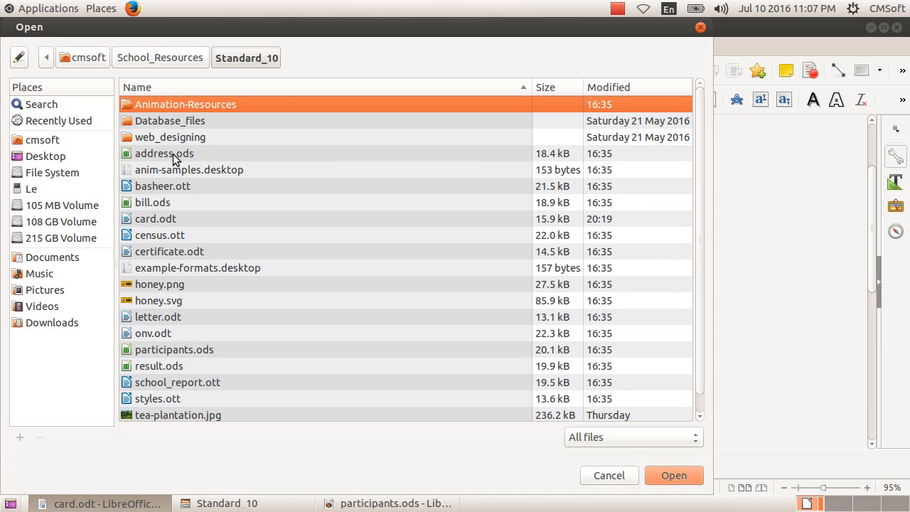
pyautogui.click(182, 352)
pyautogui.click(656, 478)
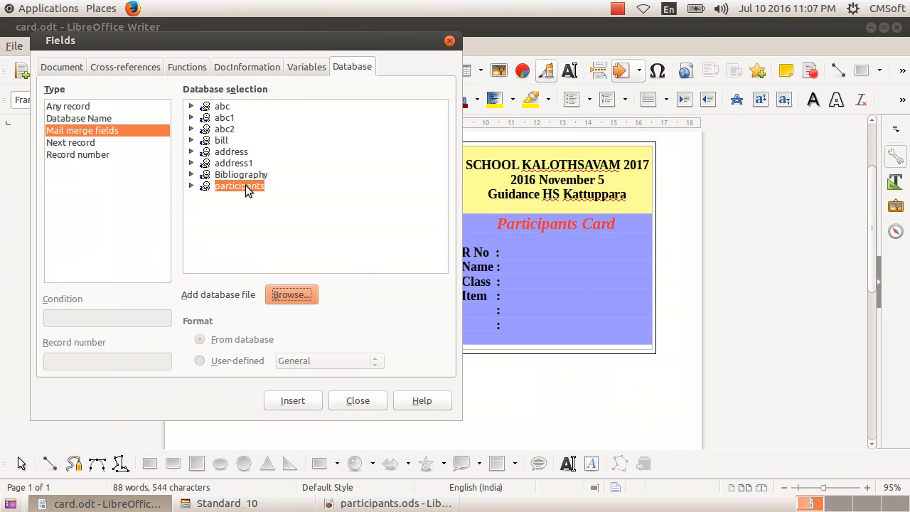
# Insert the reg No mail merge field from the participants Sheet1 table after R No on the first card
pyautogui.click(191, 186)
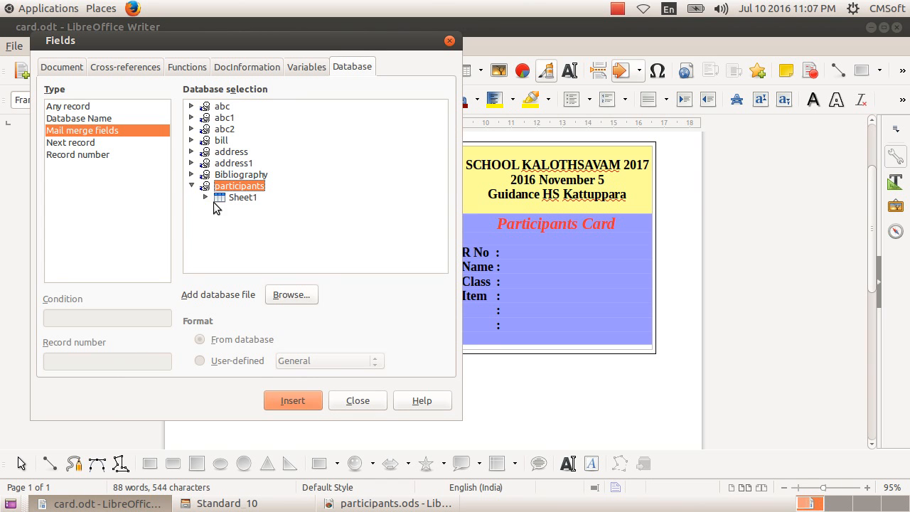
pyautogui.click(206, 197)
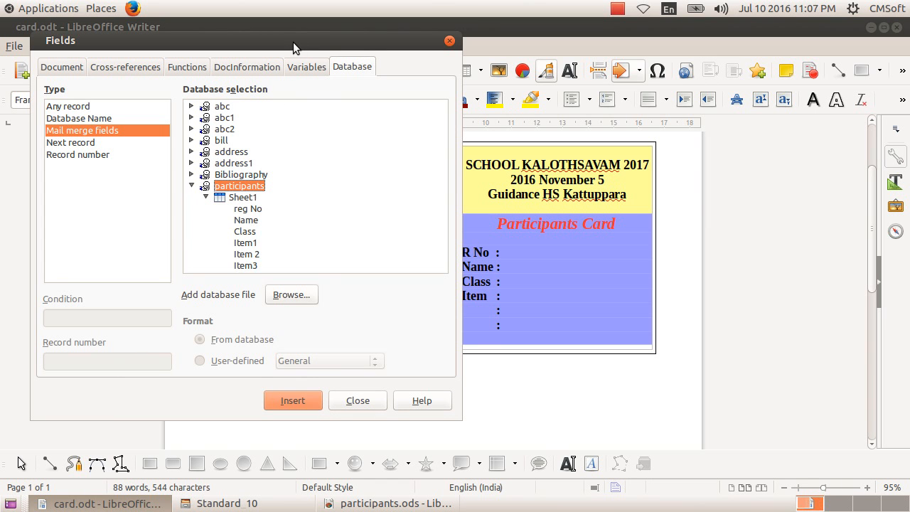
pyautogui.moveTo(288, 50); pyautogui.dragTo(695, 65)
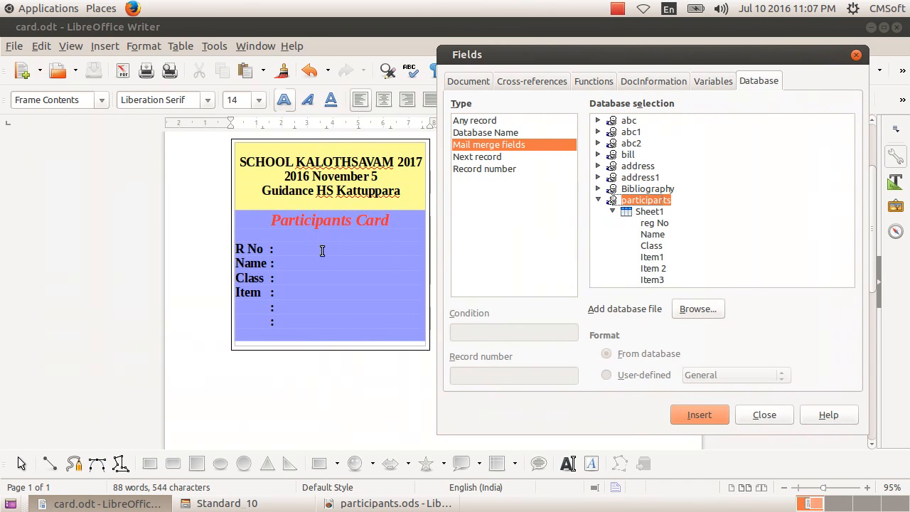
pyautogui.click(298, 250)
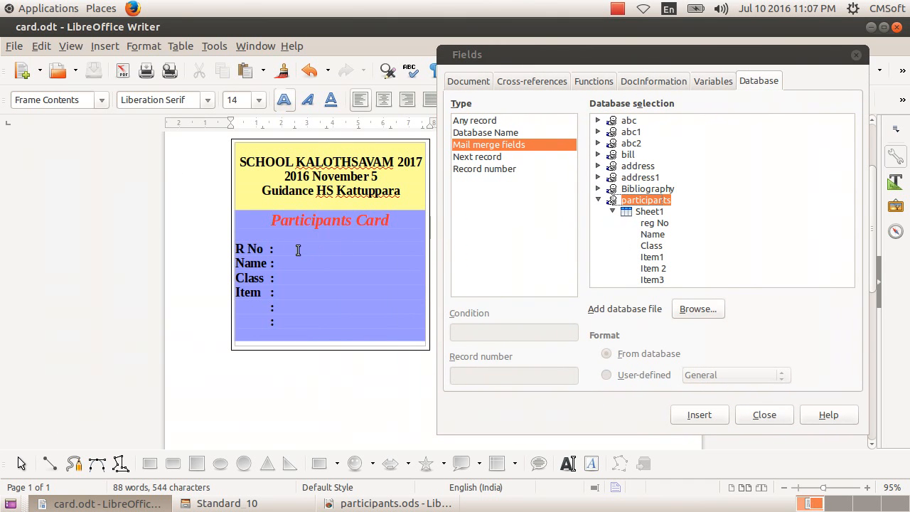
pyautogui.click(650, 226)
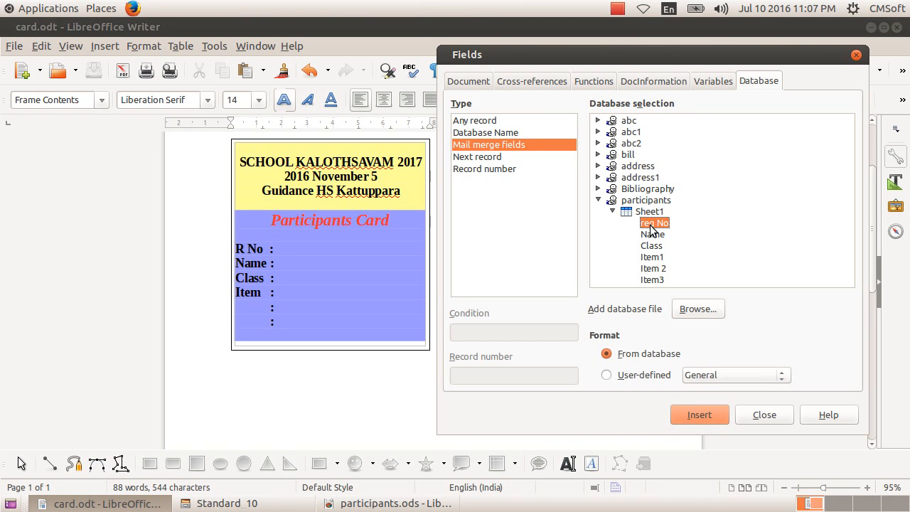
pyautogui.click(694, 411)
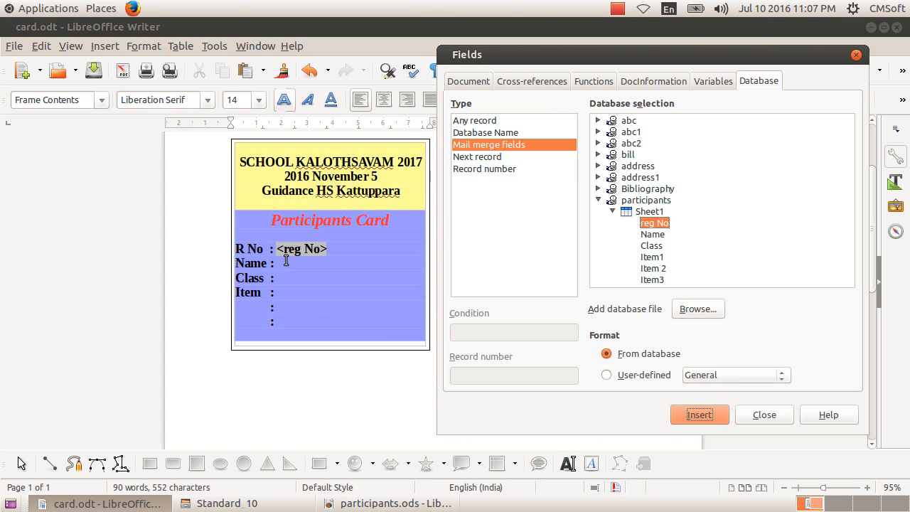
# Insert the Name and Class mail merge fields on their matching lines of the first card
pyautogui.click(285, 263)
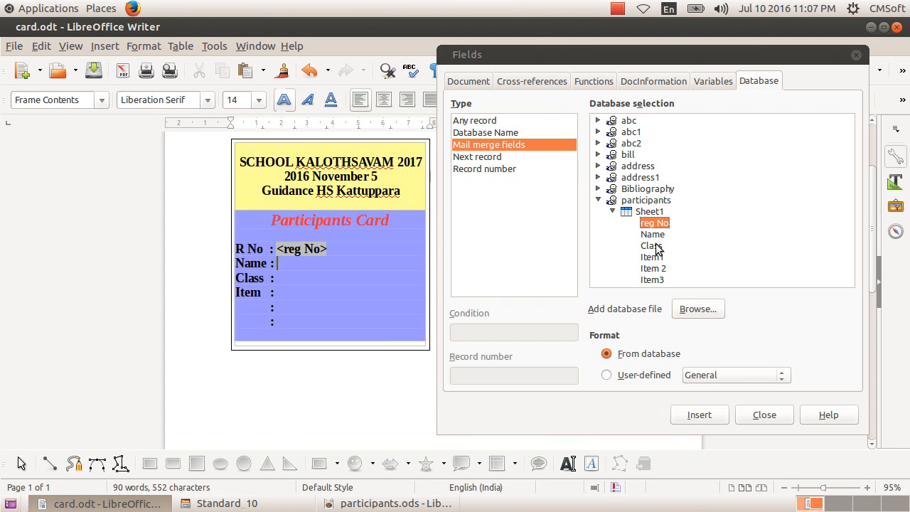
pyautogui.doubleClick(653, 234)
pyautogui.click(309, 282)
pyautogui.doubleClick(651, 245)
# Insert the Item1, Item 2 and Item3 mail merge fields on the three item lines of the first card
pyautogui.click(277, 294)
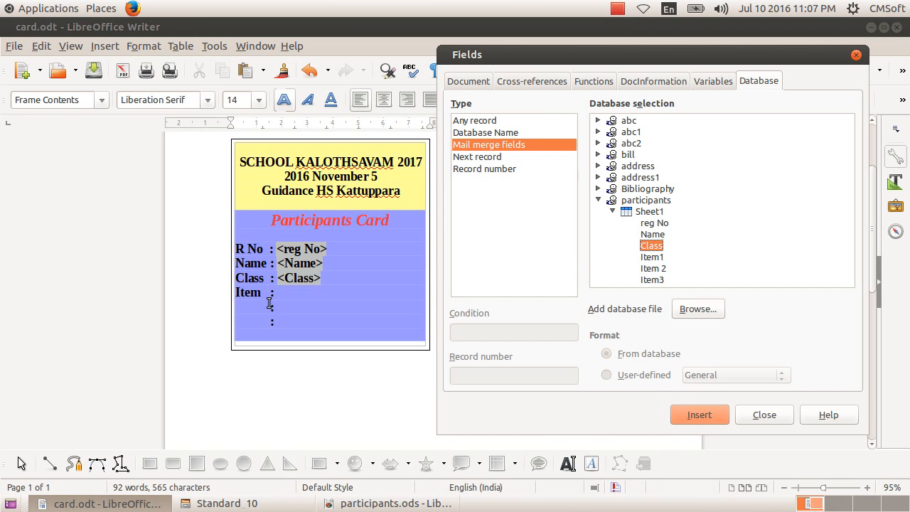
pyautogui.doubleClick(652, 258)
pyautogui.click(313, 303)
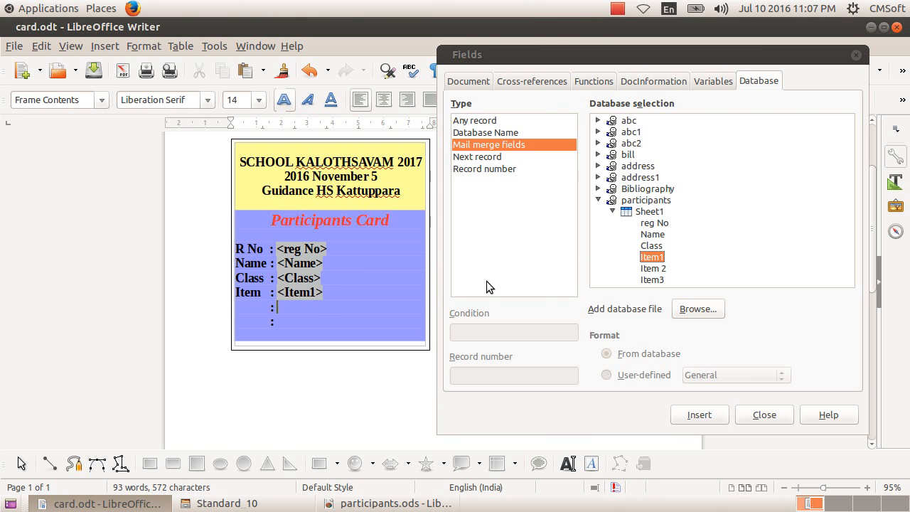
pyautogui.doubleClick(653, 268)
pyautogui.click(301, 321)
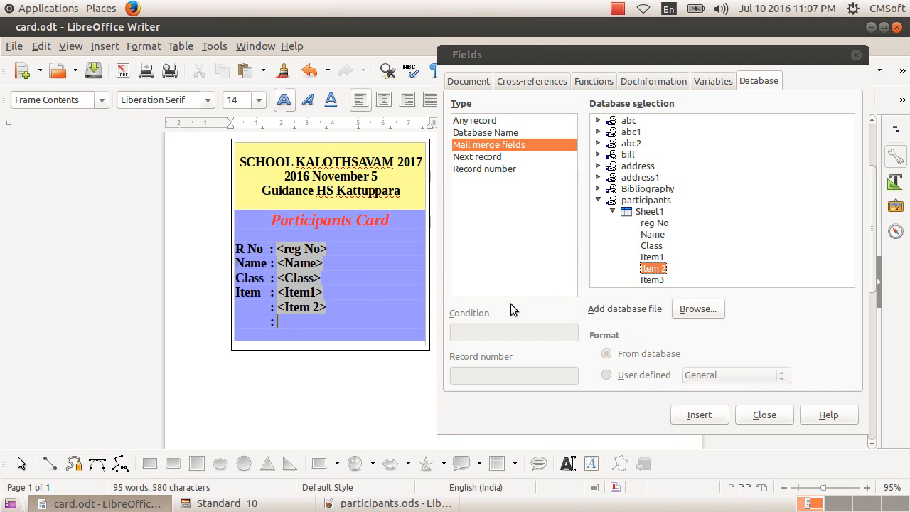
pyautogui.click(653, 281)
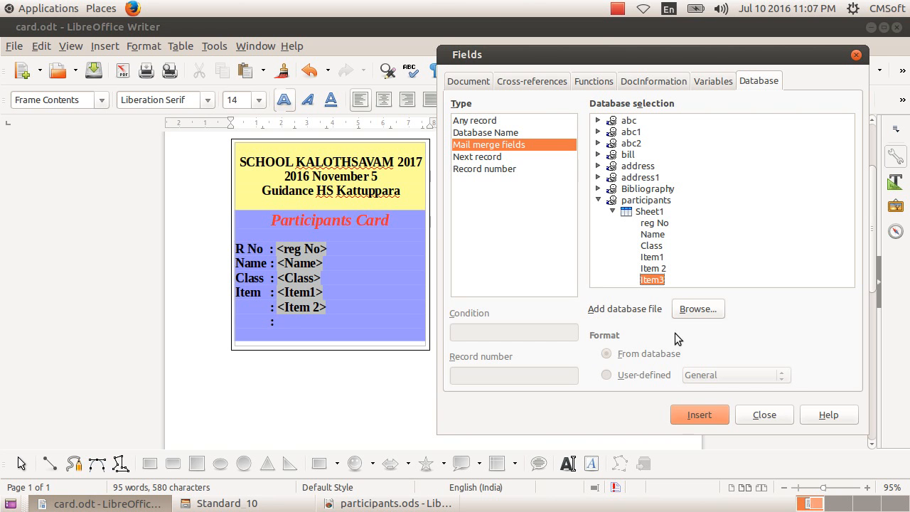
pyautogui.click(700, 415)
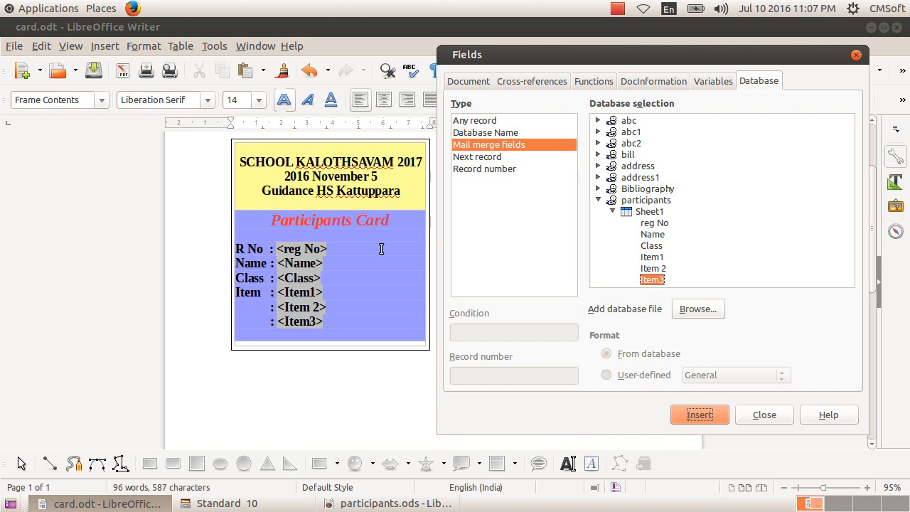
# Choose the Next record field type for the participants Sheet1 table at the R No line of the second card
pyautogui.moveTo(528, 54); pyautogui.dragTo(128, 59)
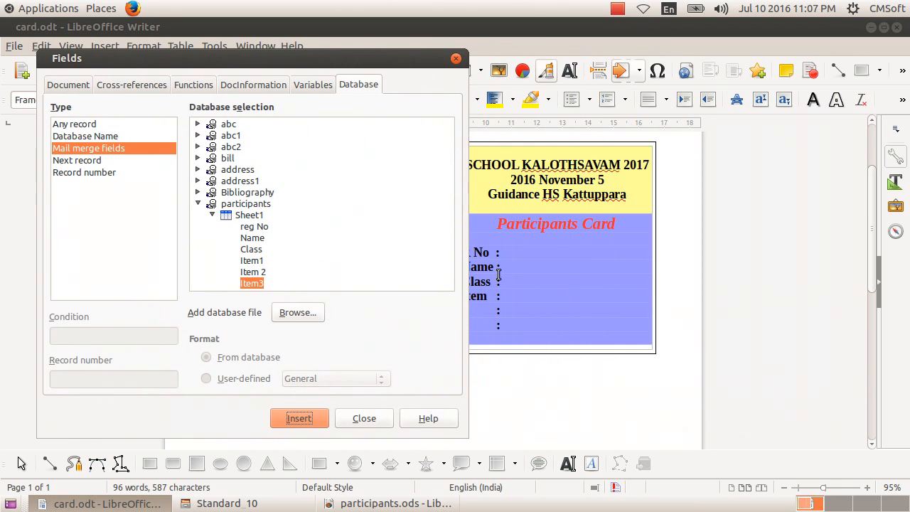
pyautogui.click(510, 254)
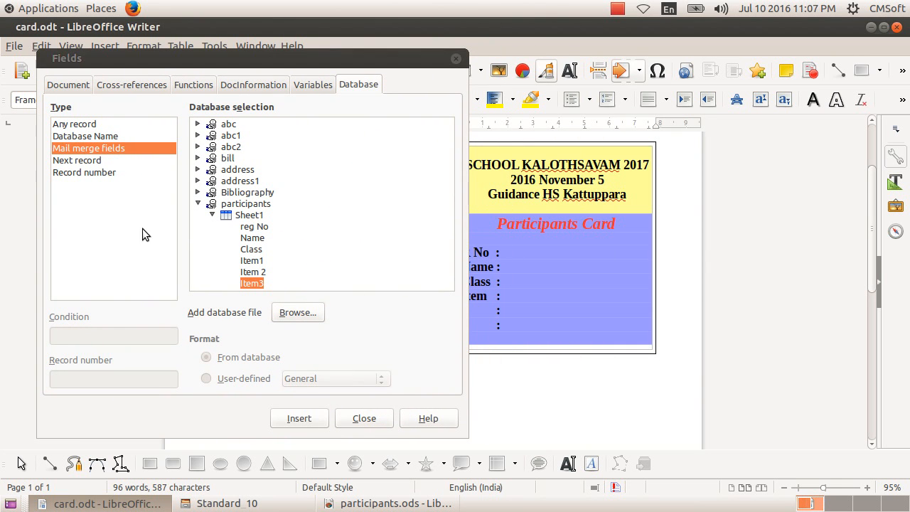
pyautogui.click(77, 163)
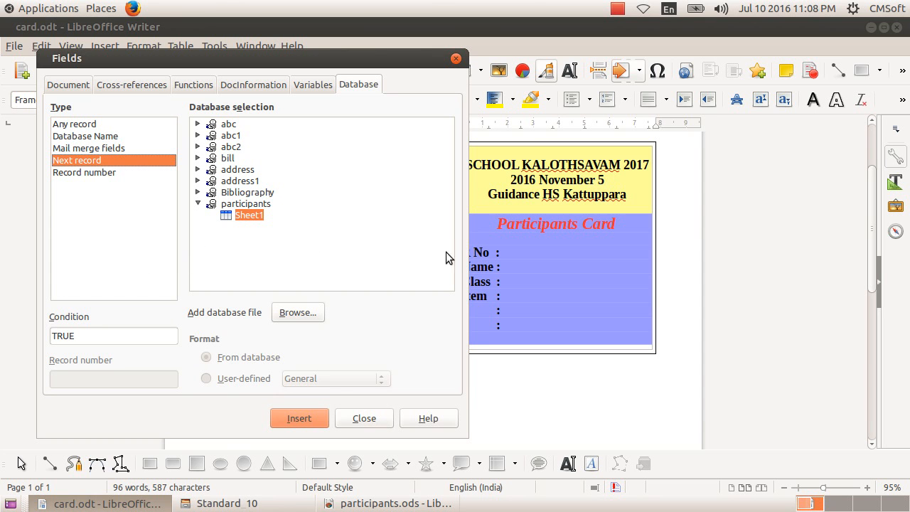
pyautogui.click(511, 255)
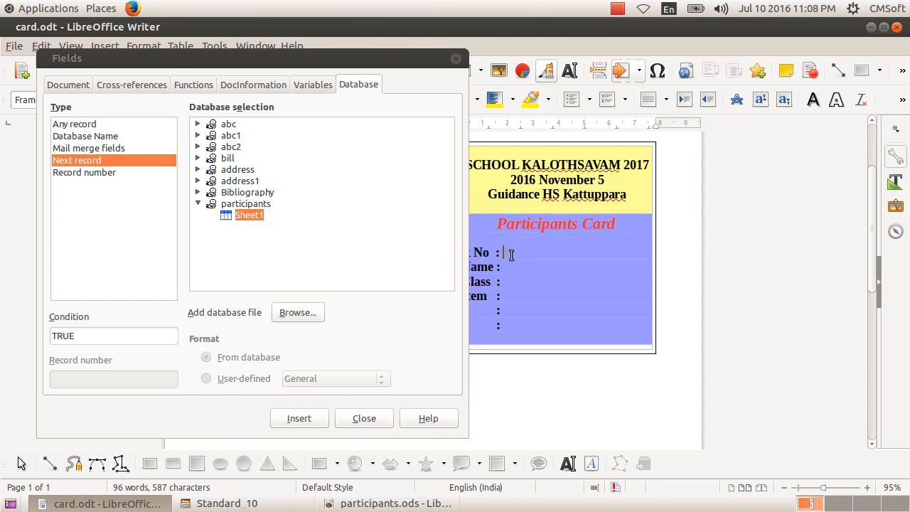
# Return to mail merge fields and insert reg No from the participants Sheet1 table after R No on the second card
pyautogui.click(199, 204)
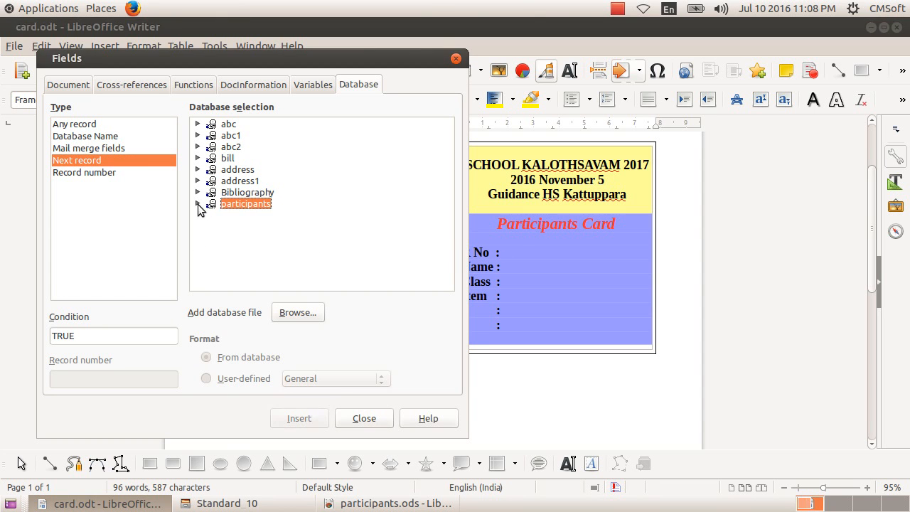
pyautogui.click(128, 150)
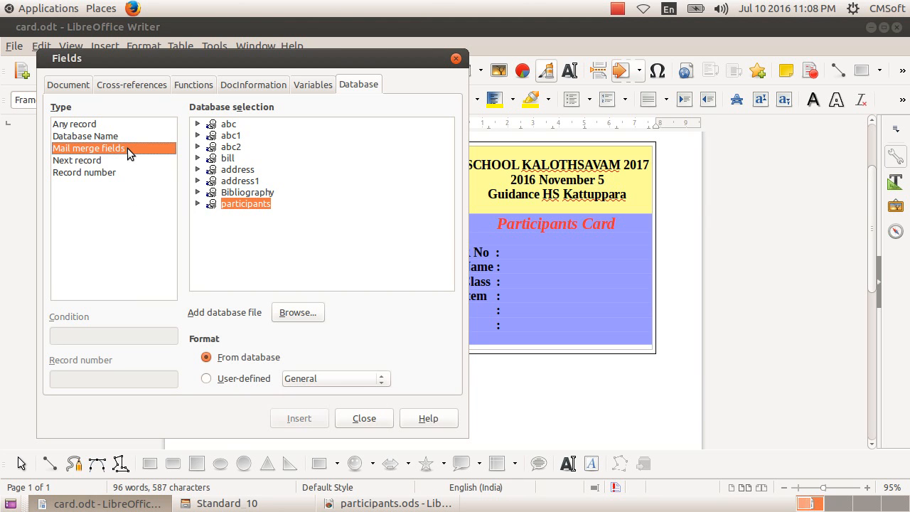
pyautogui.click(198, 204)
pyautogui.click(211, 214)
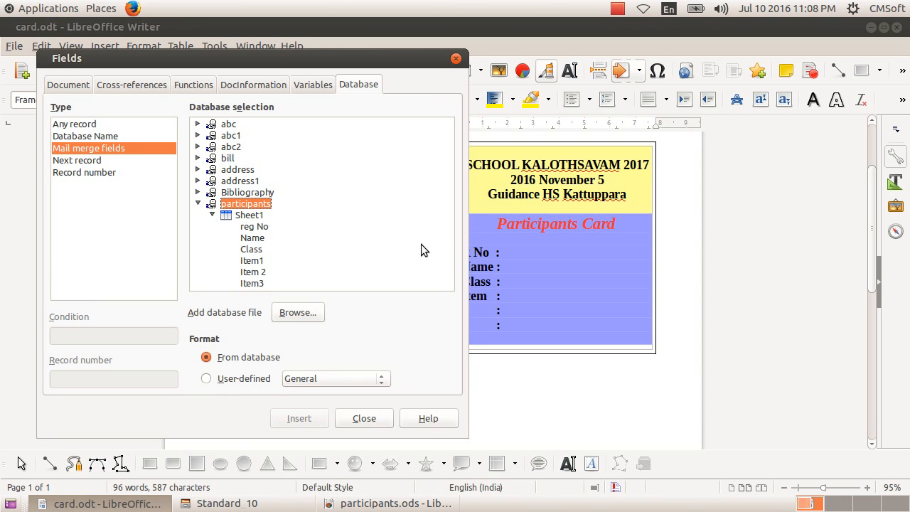
pyautogui.click(506, 253)
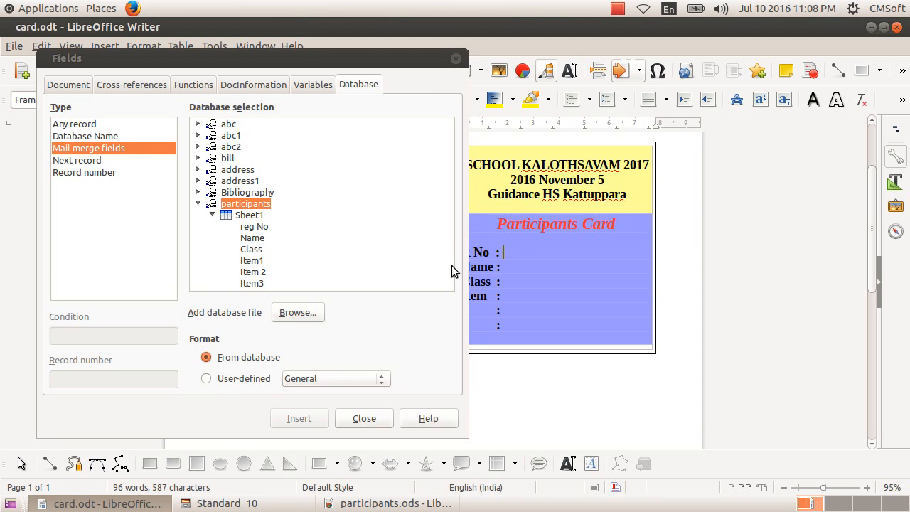
pyautogui.doubleClick(253, 227)
pyautogui.click(501, 266)
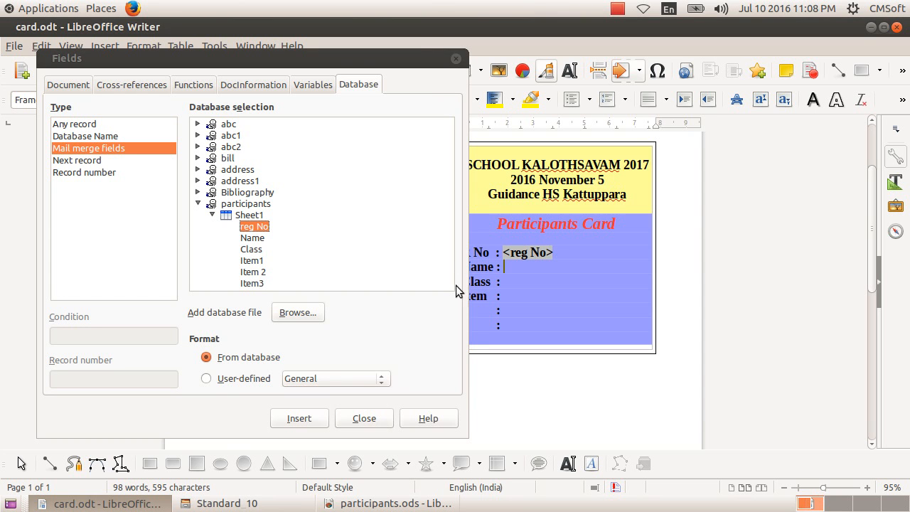
pyautogui.doubleClick(259, 249)
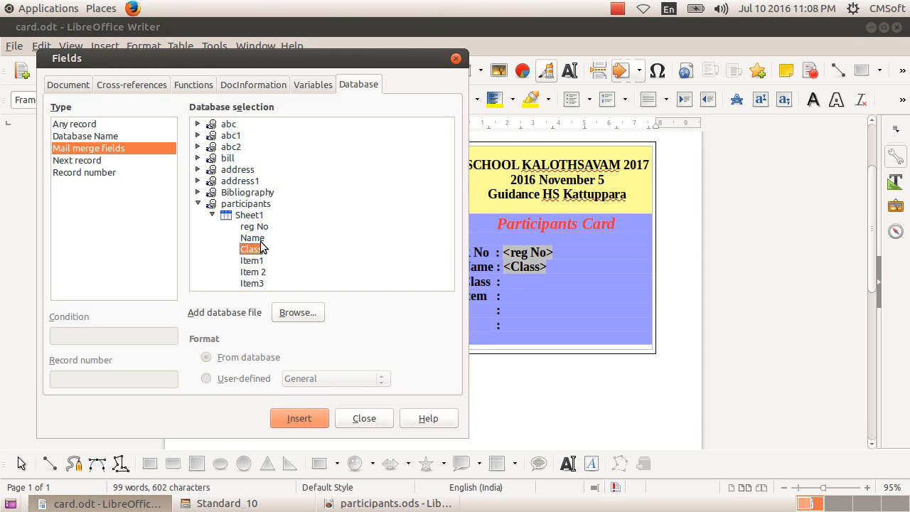
pyautogui.doubleClick(260, 242)
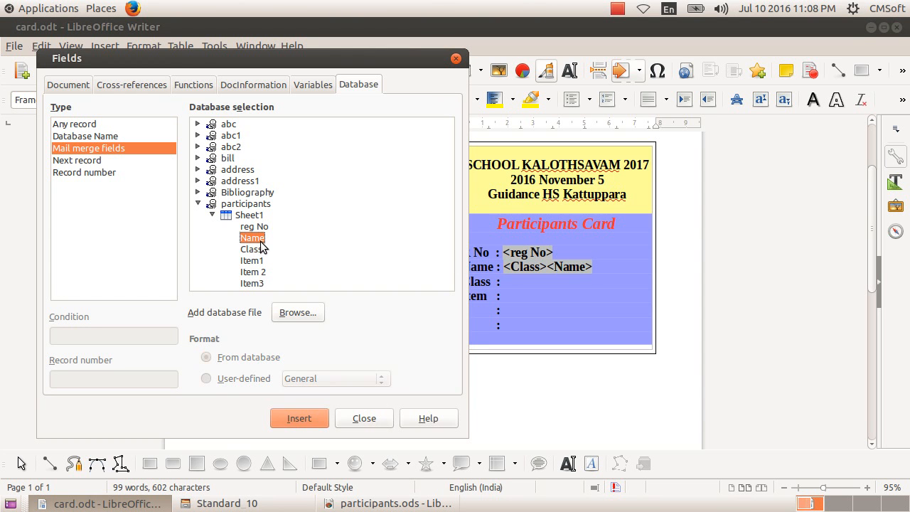
pyautogui.click(593, 267)
pyautogui.press('BackSpace')
pyautogui.press('BackSpace')
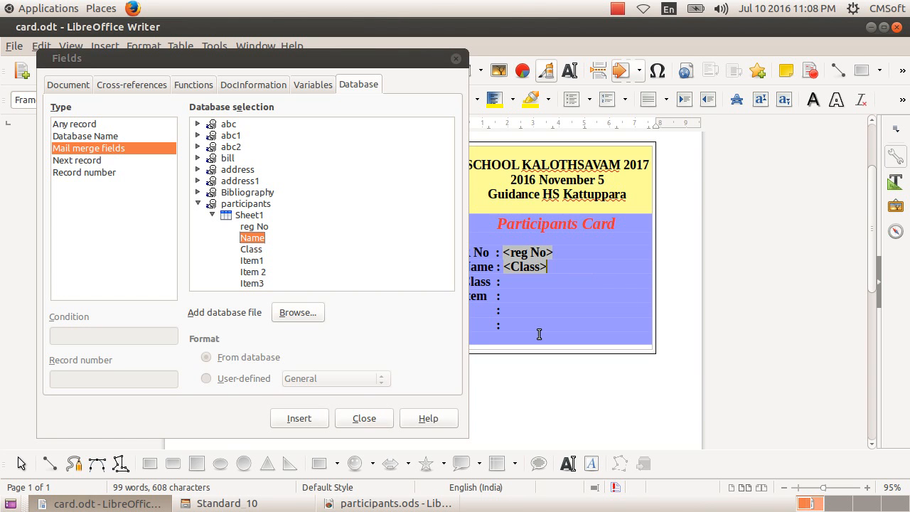
# Insert the Name and Class mail merge fields on their matching lines of the second card
pyautogui.doubleClick(253, 239)
pyautogui.click(515, 283)
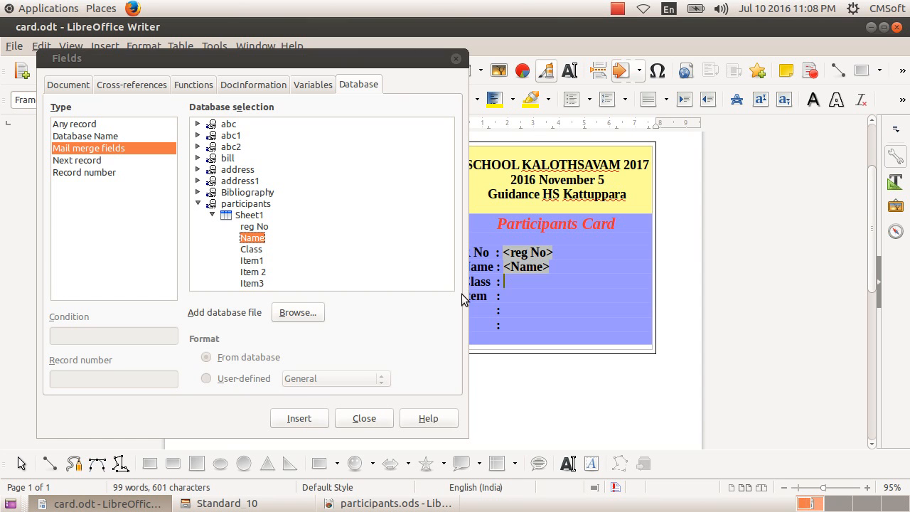
pyautogui.doubleClick(252, 249)
# Insert the Item1, Item 2 and Item3 mail merge fields on the three item lines of the second card
pyautogui.click(507, 297)
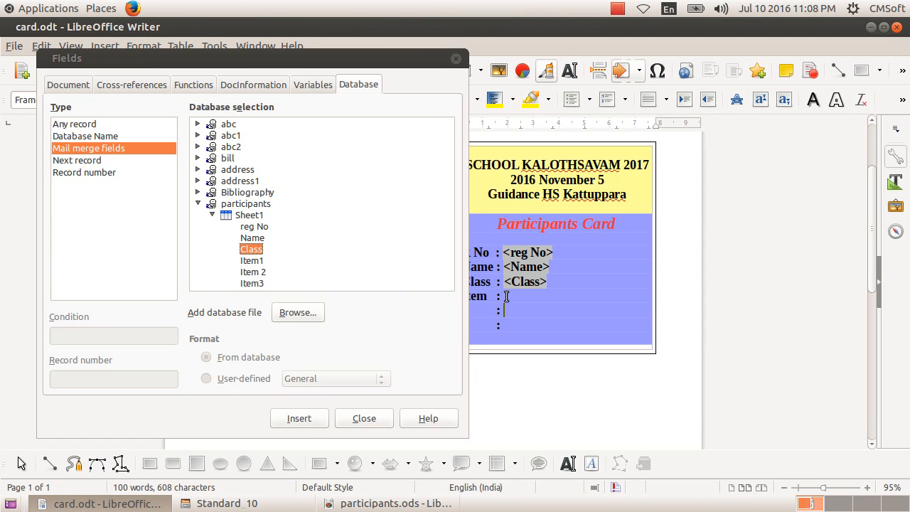
pyautogui.doubleClick(258, 261)
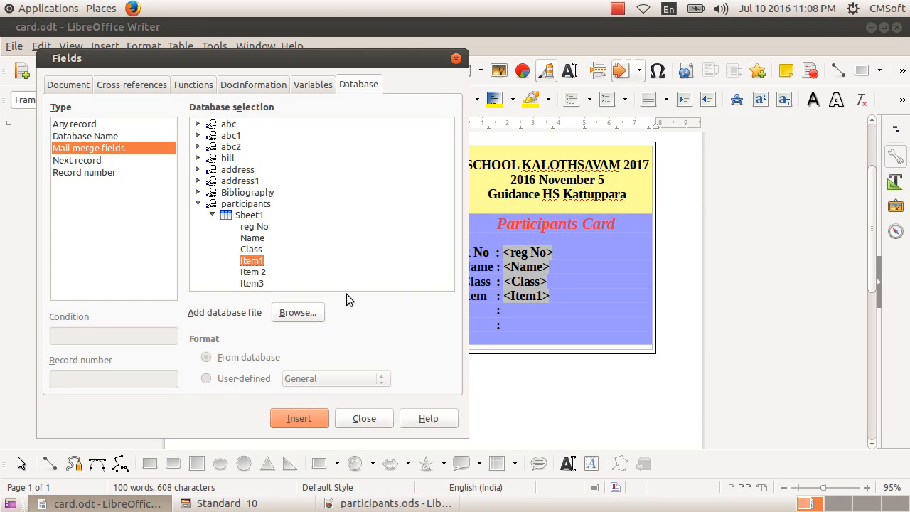
pyautogui.click(535, 312)
pyautogui.doubleClick(258, 272)
pyautogui.click(507, 325)
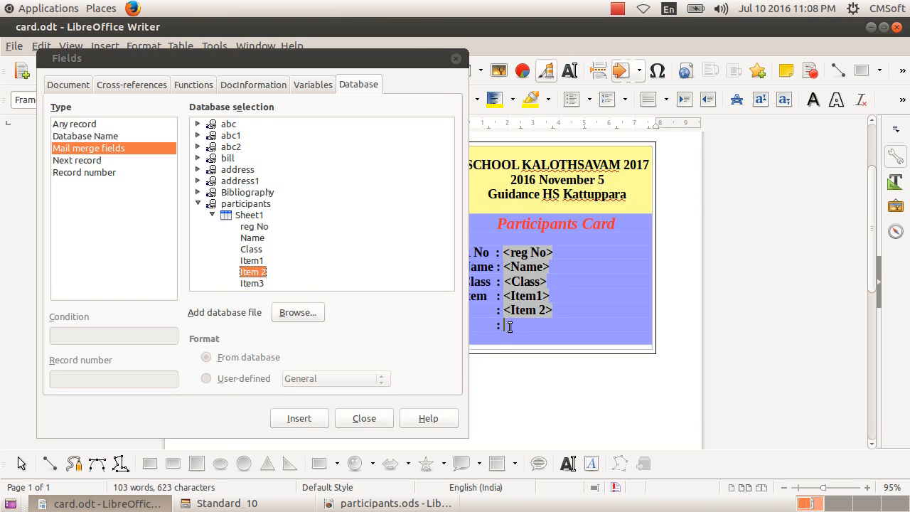
pyautogui.doubleClick(258, 284)
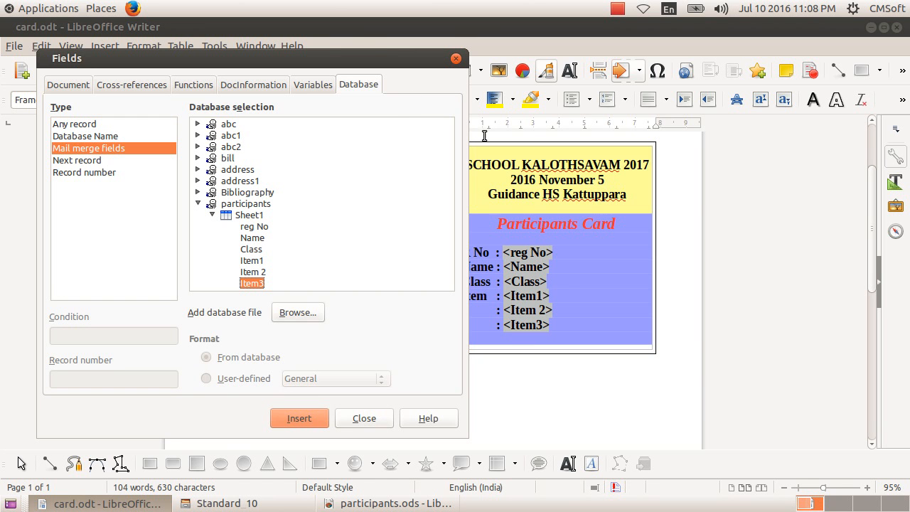
# Insert a Next record field for the participants Sheet1 table after R No on the third card
pyautogui.moveTo(424, 59); pyautogui.dragTo(776, 79)
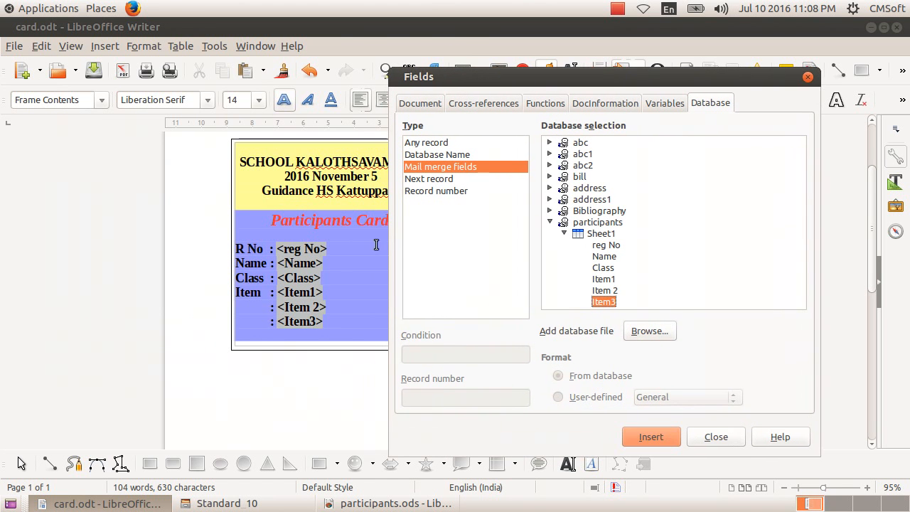
pyautogui.scroll(-5, 345, 260)
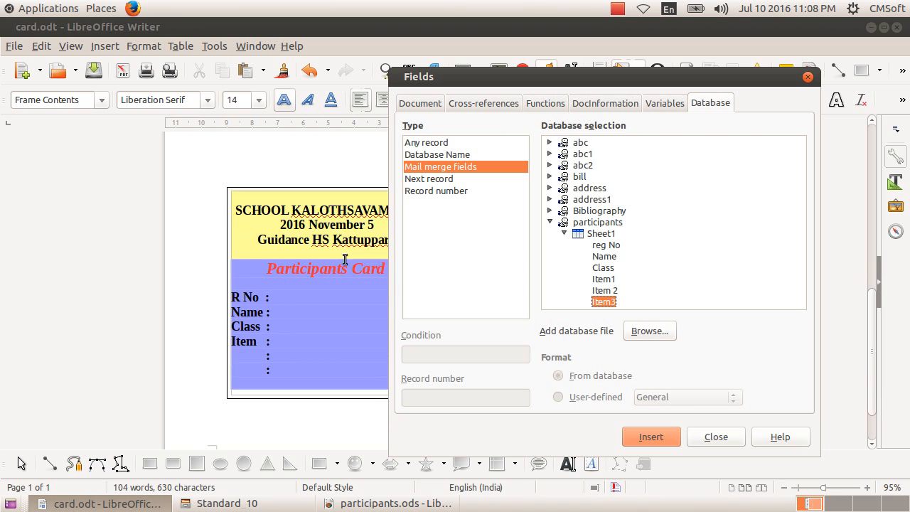
pyautogui.click(281, 305)
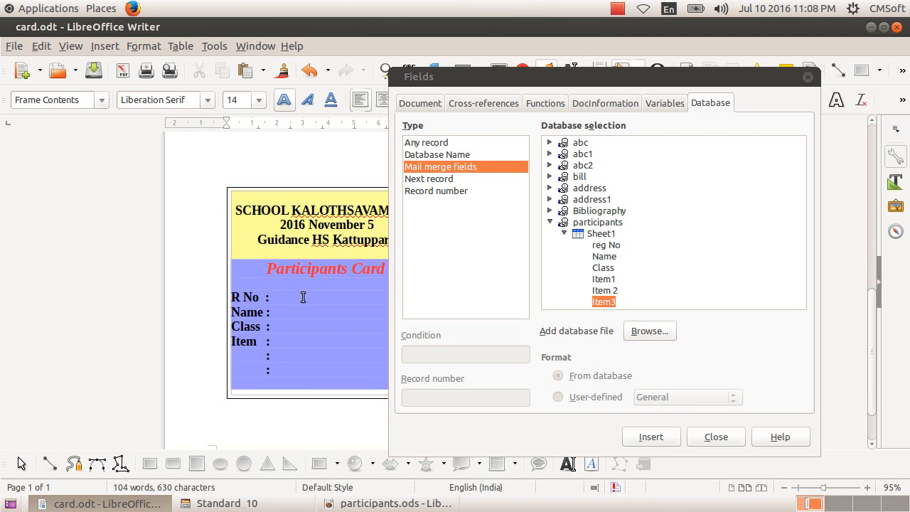
pyautogui.click(459, 180)
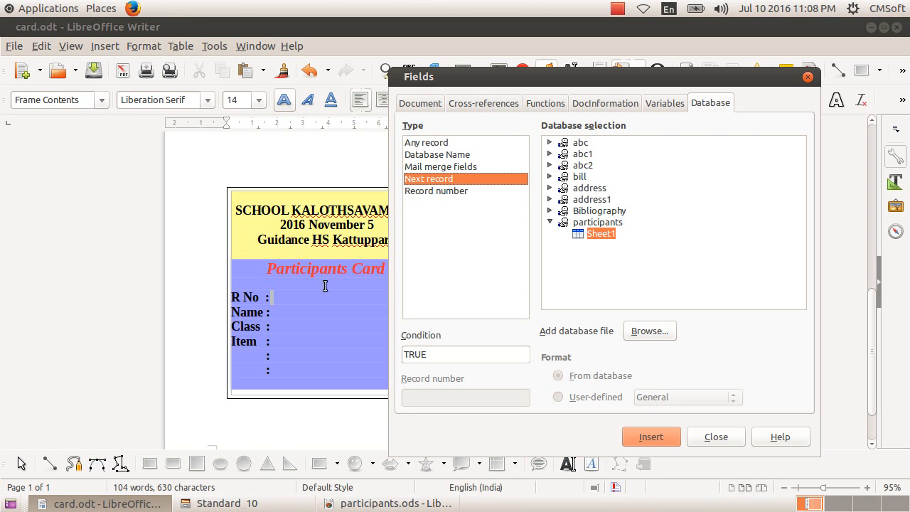
# Return to mail merge fields and insert reg No from the participants Sheet1 table after R No on the third card
pyautogui.click(297, 296)
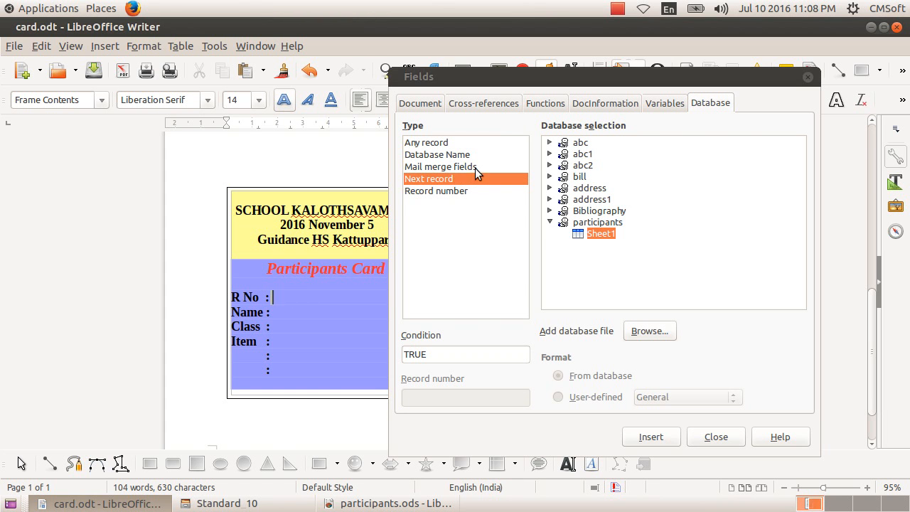
pyautogui.click(476, 167)
pyautogui.click(563, 233)
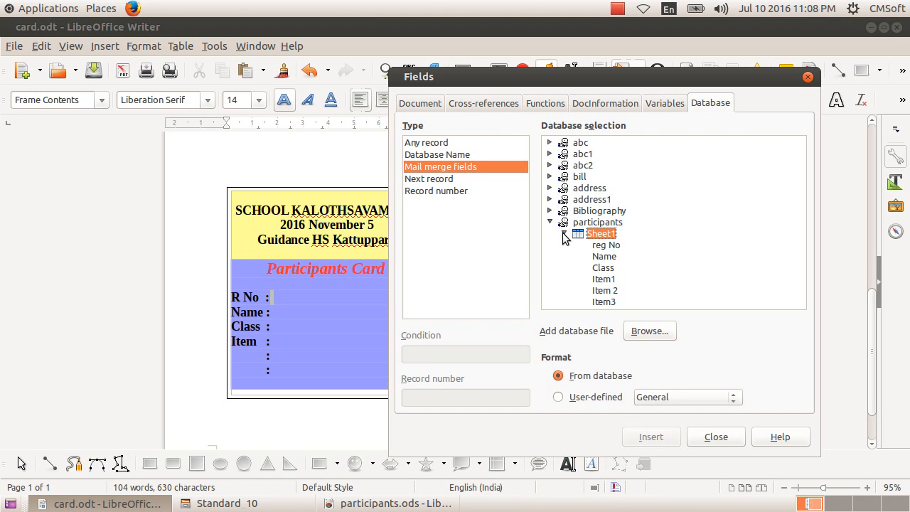
pyautogui.click(284, 296)
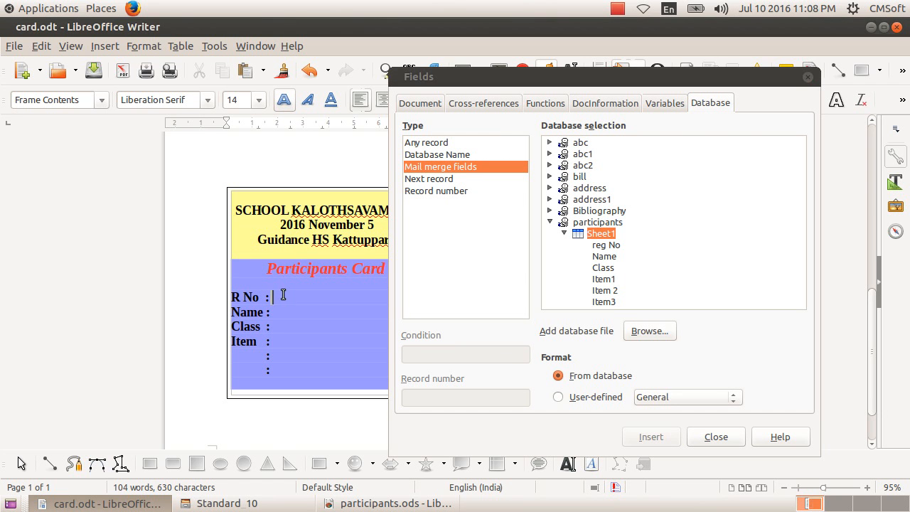
pyautogui.doubleClick(605, 245)
# Insert the Name and Class mail merge fields on their matching lines of the third card
pyautogui.click(331, 317)
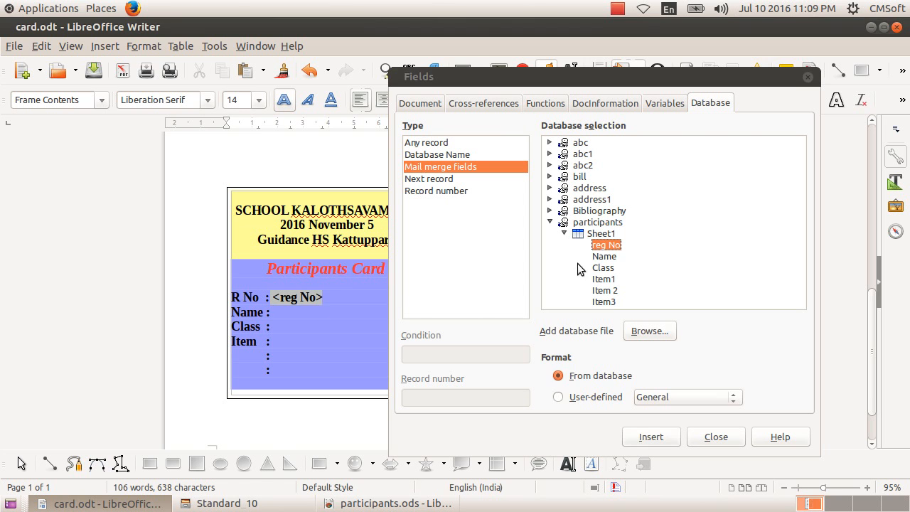
pyautogui.doubleClick(604, 257)
pyautogui.click(315, 326)
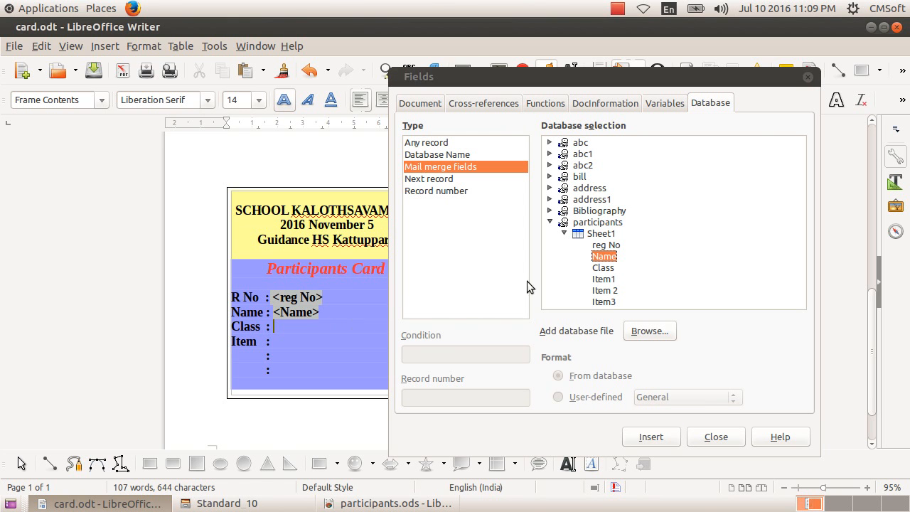
pyautogui.doubleClick(604, 268)
# Insert the Item1, Item 2 and Item3 mail merge fields on the three item lines of the third card
pyautogui.click(318, 339)
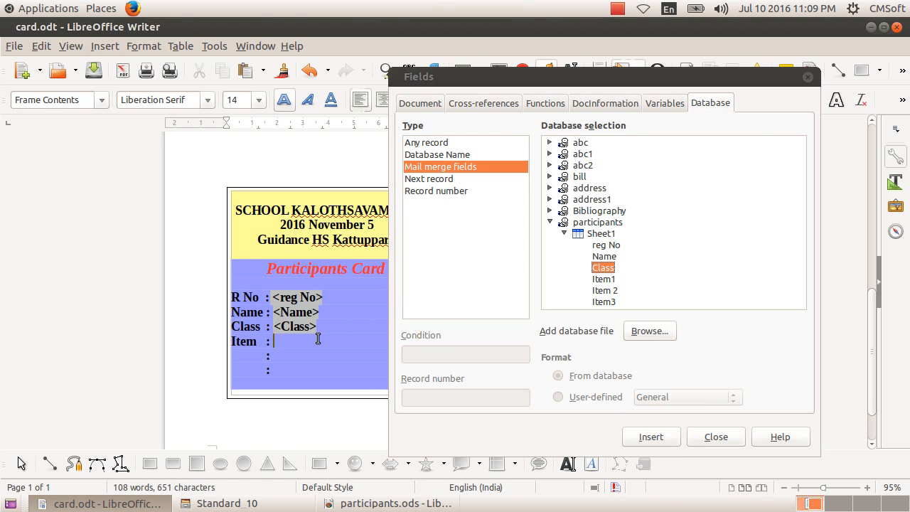
pyautogui.doubleClick(599, 279)
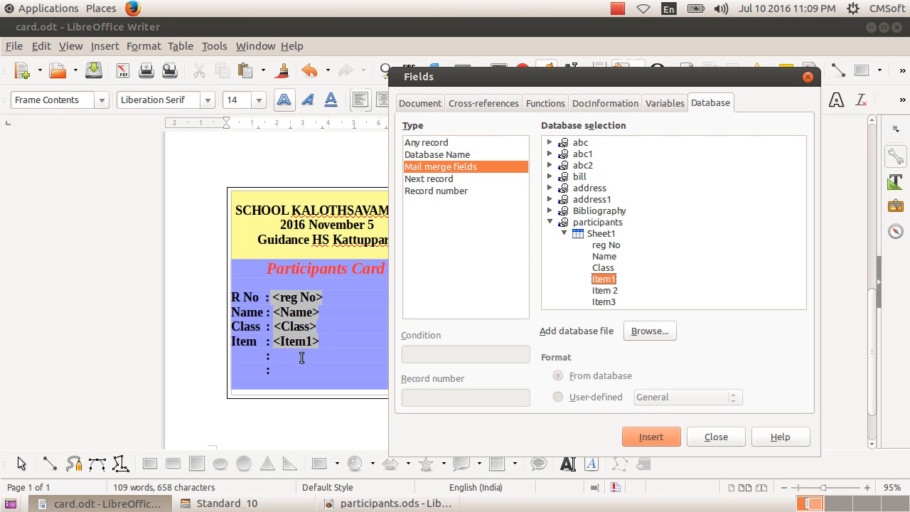
pyautogui.click(302, 356)
pyautogui.doubleClick(604, 290)
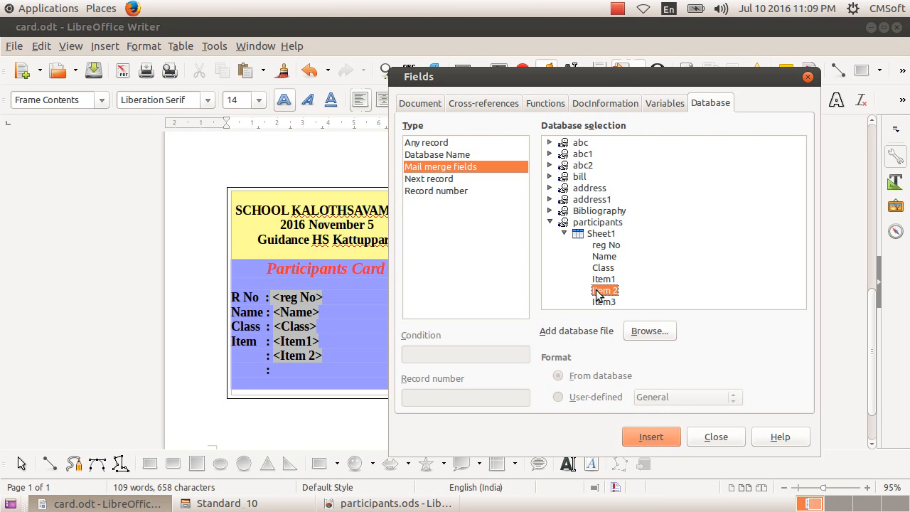
pyautogui.click(299, 368)
pyautogui.doubleClick(601, 302)
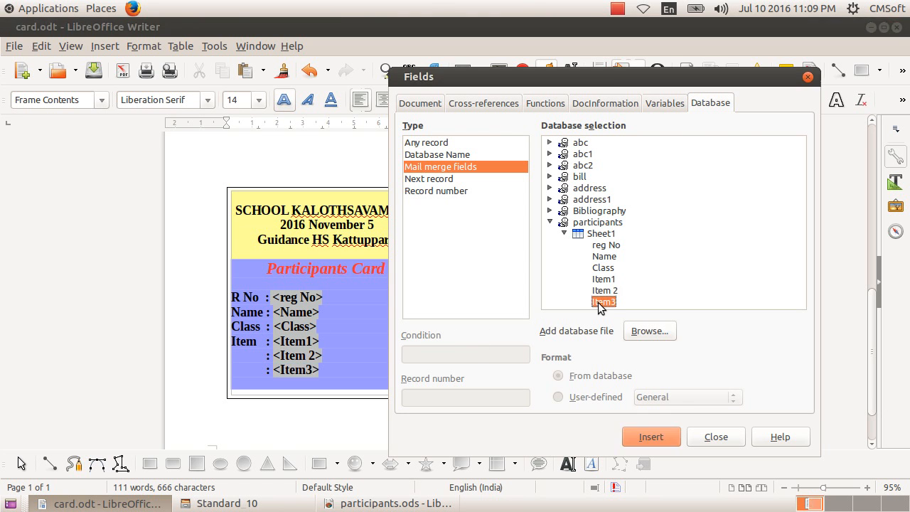
# Choose the Next record field type for the participants Sheet1 table at the R No line of the fourth card
pyautogui.moveTo(643, 77); pyautogui.dragTo(306, 77)
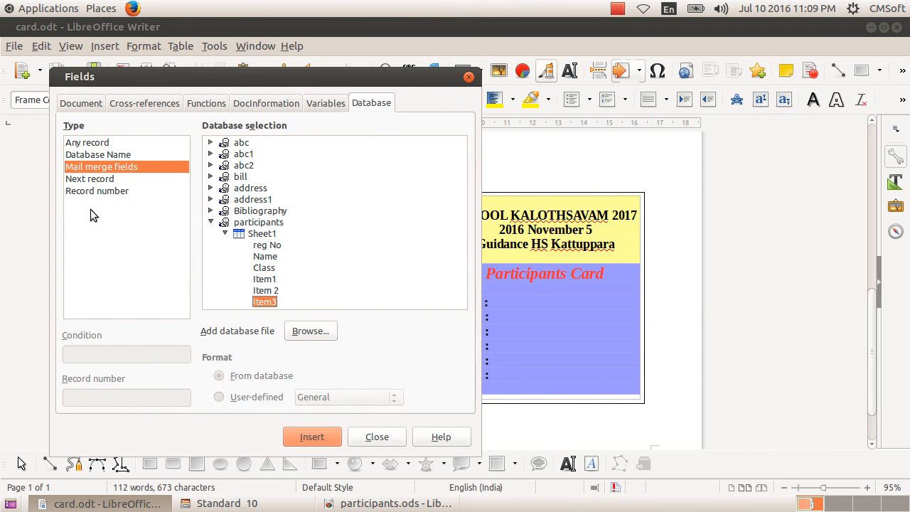
pyautogui.click(89, 178)
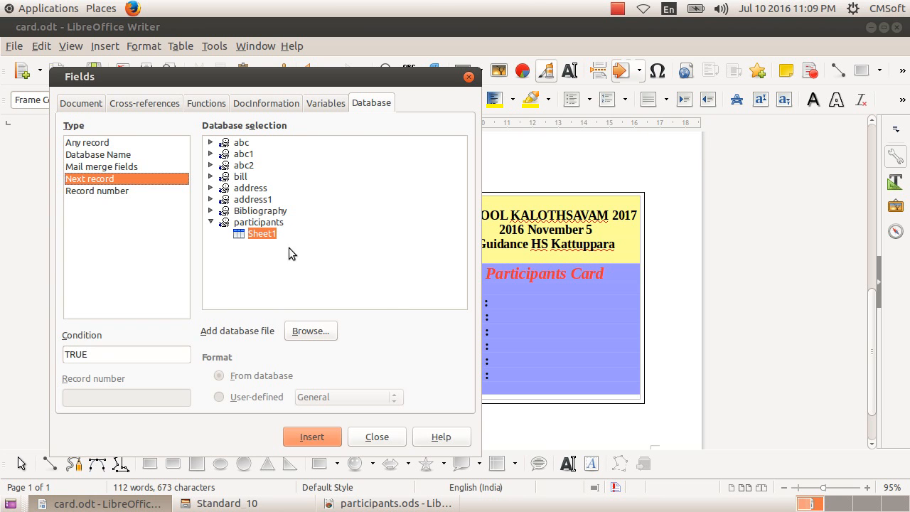
pyautogui.click(521, 307)
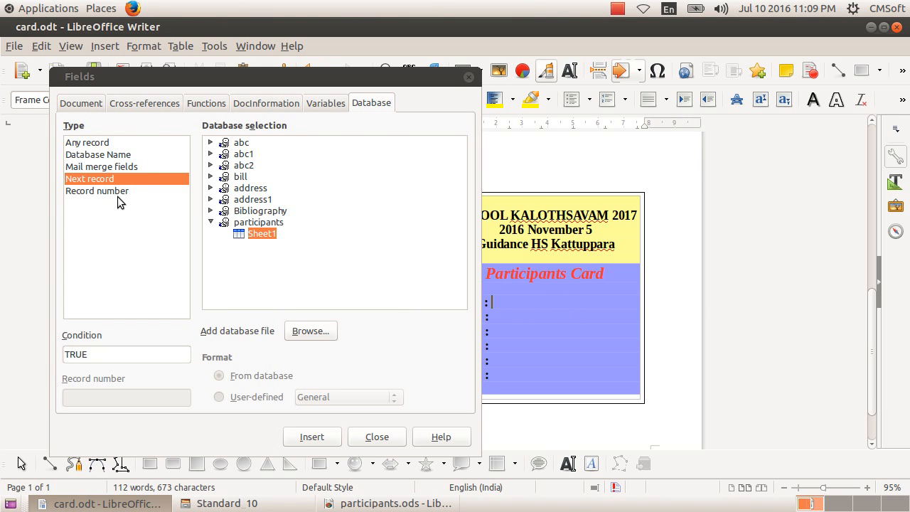
# Return to mail merge fields and insert reg No from the participants Sheet1 table after R No on the fourth card
pyautogui.click(131, 166)
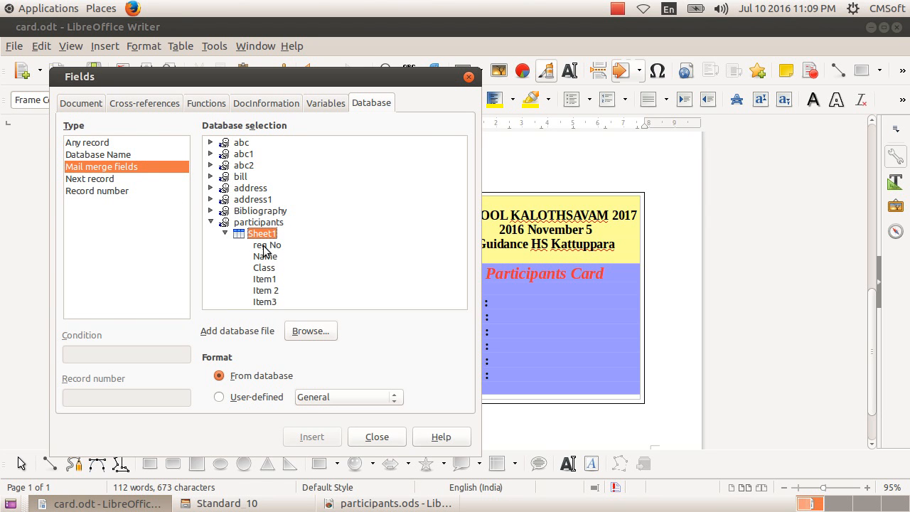
pyautogui.click(494, 307)
pyautogui.moveTo(430, 89); pyautogui.dragTo(391, 89)
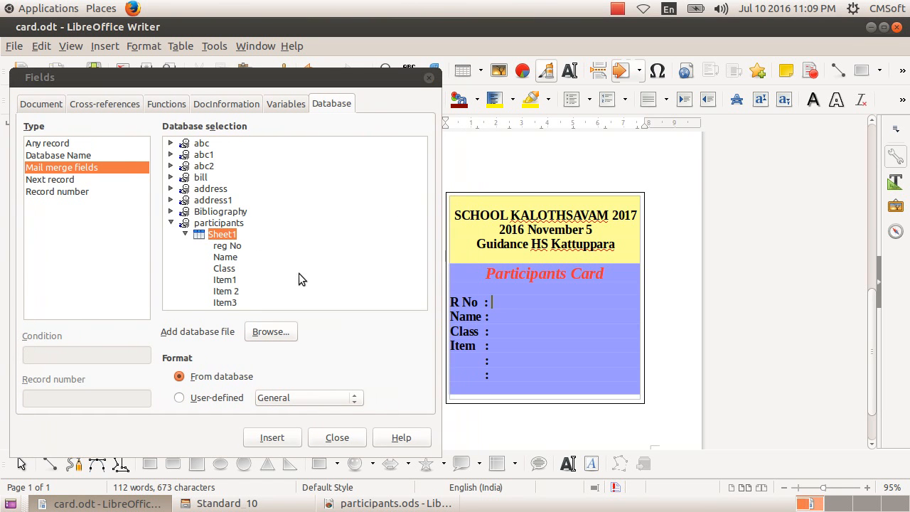
pyautogui.doubleClick(239, 248)
# Insert the Name and Class mail merge fields on their matching lines of the fourth card
pyautogui.click(498, 320)
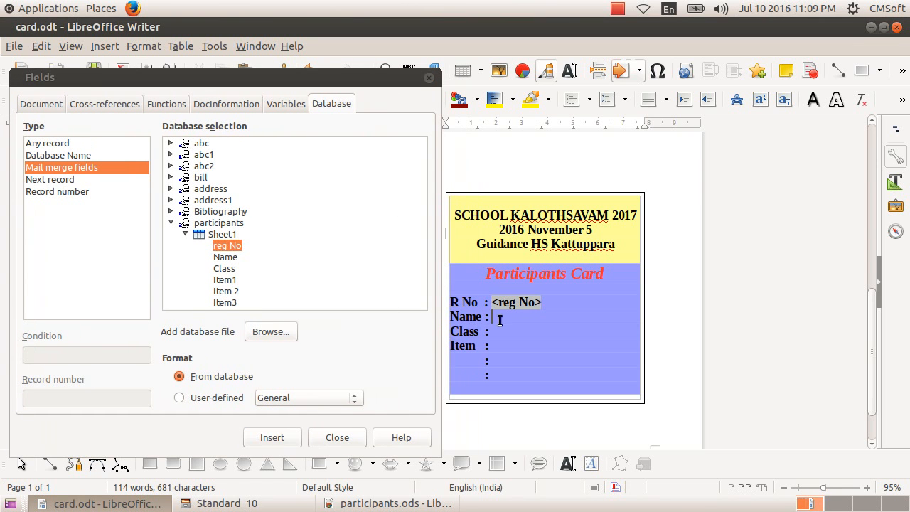
pyautogui.doubleClick(225, 256)
pyautogui.click(503, 331)
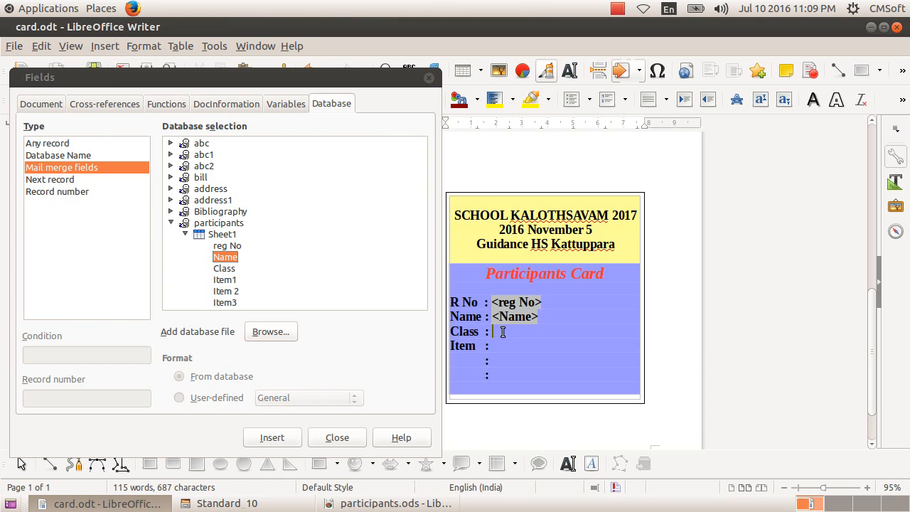
pyautogui.doubleClick(224, 268)
# Insert the Item1, Item 2 and Item3 mail merge fields on the three item lines of the fourth card
pyautogui.click(502, 346)
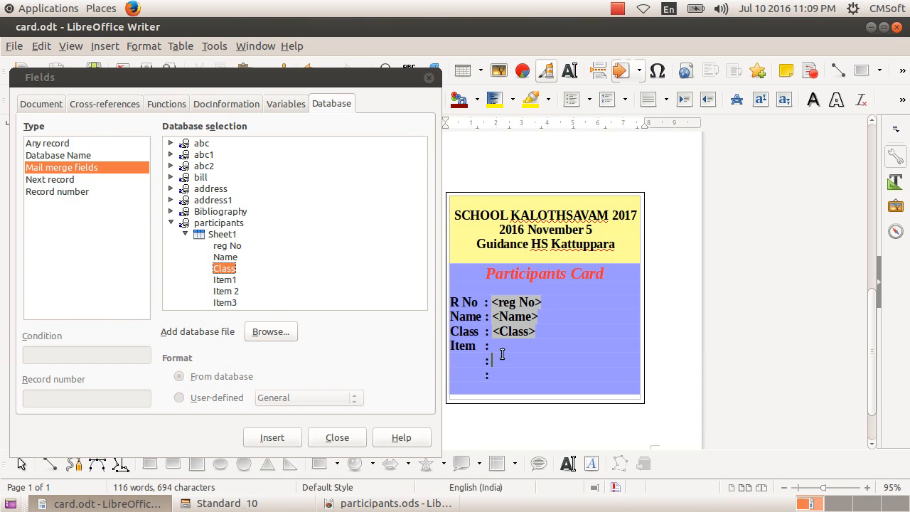
pyautogui.doubleClick(226, 281)
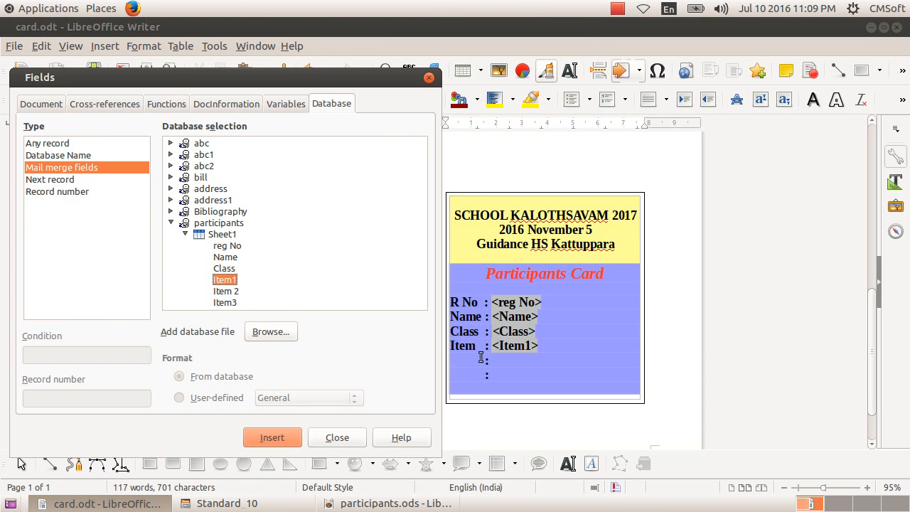
pyautogui.click(489, 362)
pyautogui.doubleClick(226, 291)
pyautogui.click(495, 375)
pyautogui.doubleClick(225, 302)
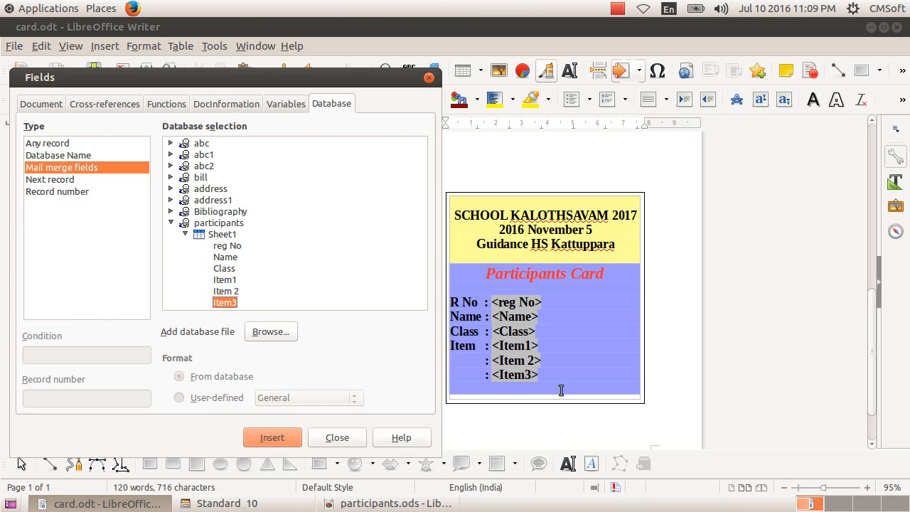
# Close the Fields dialog and save the card document
pyautogui.click(334, 438)
pyautogui.scroll(-15, 419, 333)
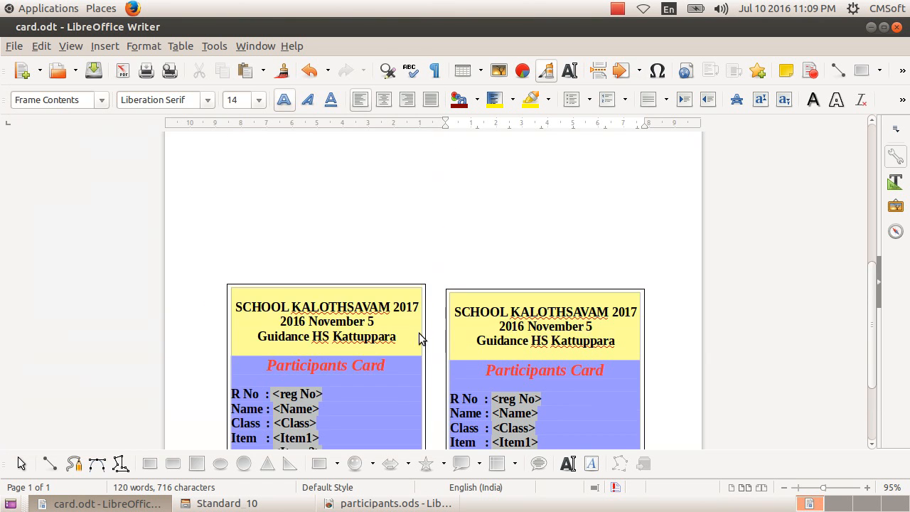
pyautogui.scroll(4, 419, 339)
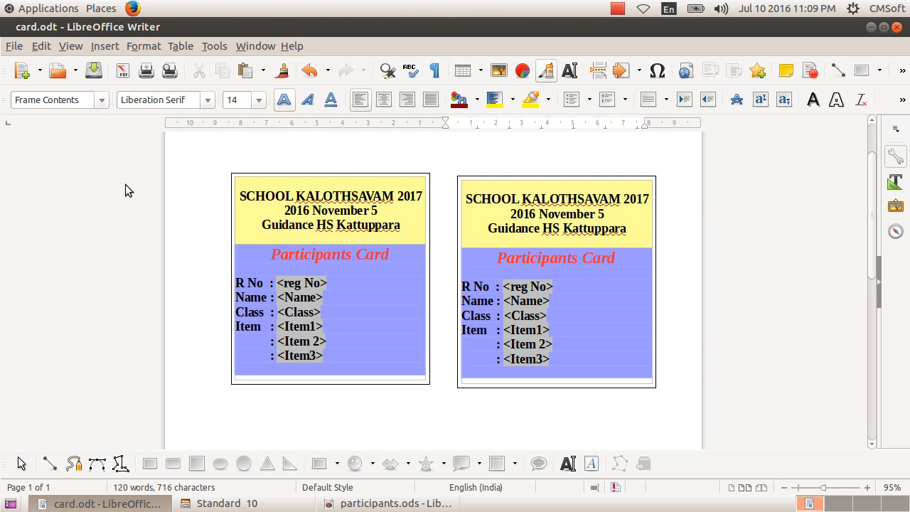
pyautogui.click(96, 71)
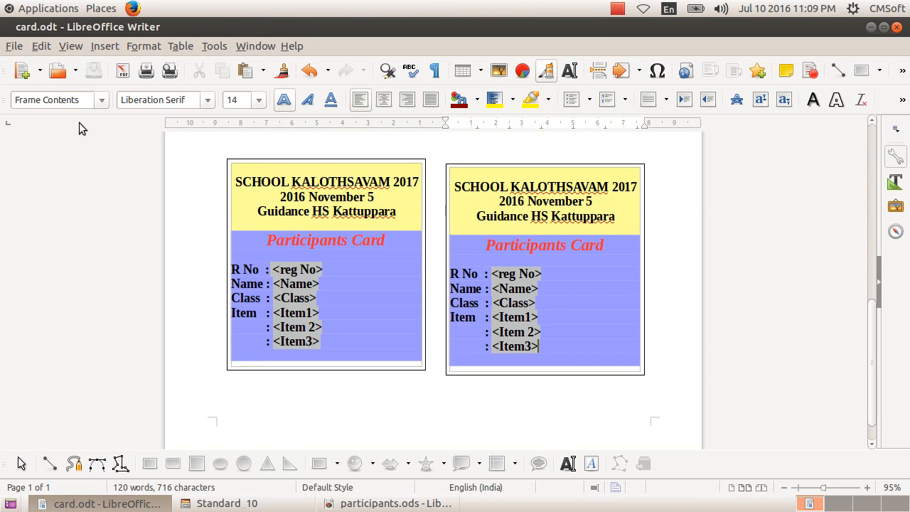
# Print the card document as a form letter, merging all records to file as a single document
pyautogui.click(14, 48)
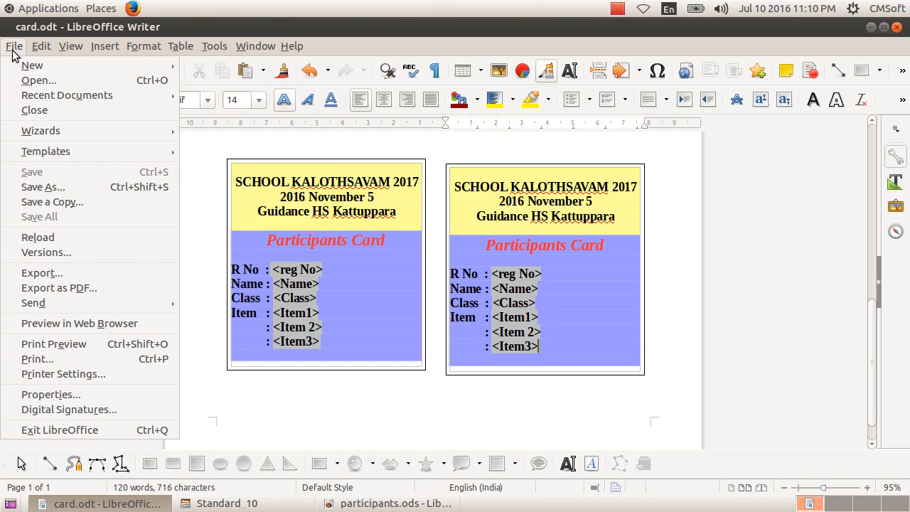
pyautogui.click(108, 358)
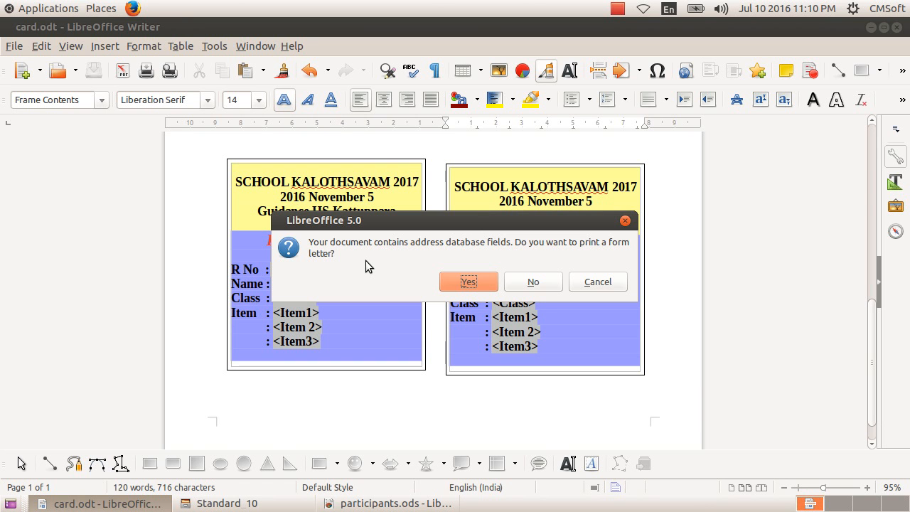
pyautogui.click(461, 280)
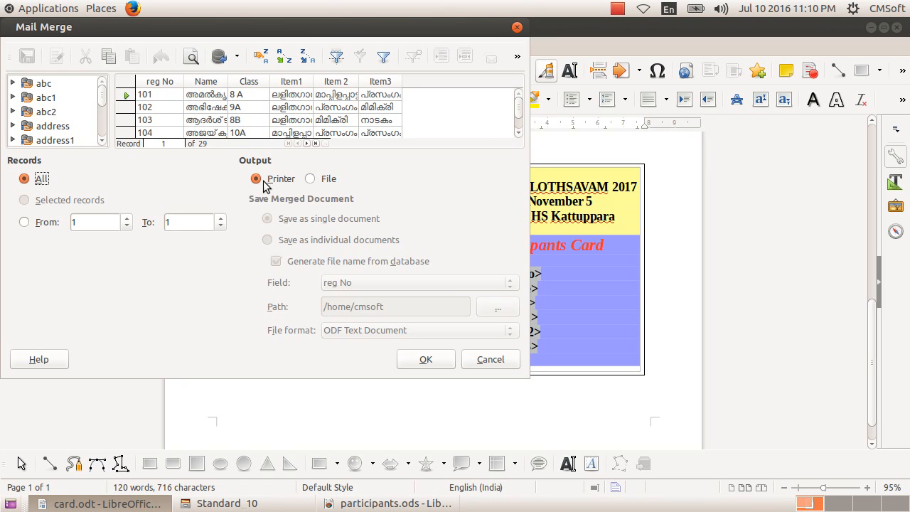
pyautogui.click(311, 180)
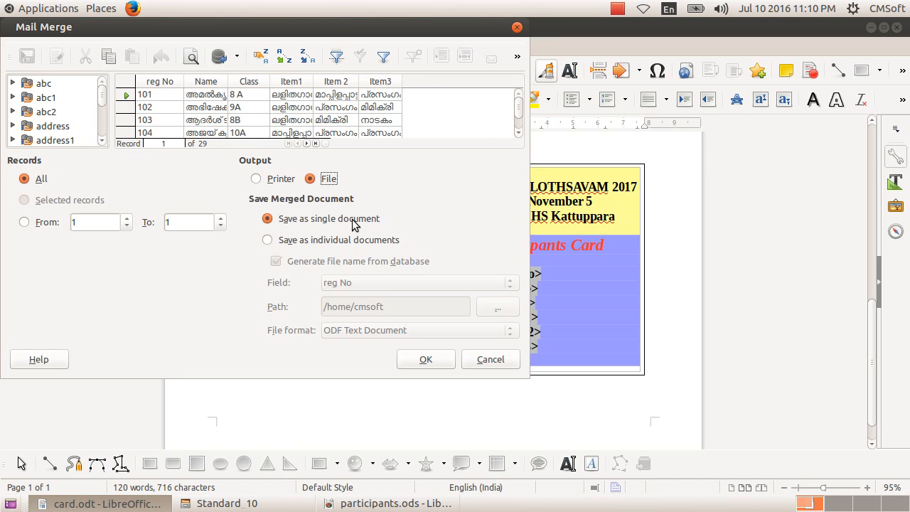
pyautogui.click(419, 355)
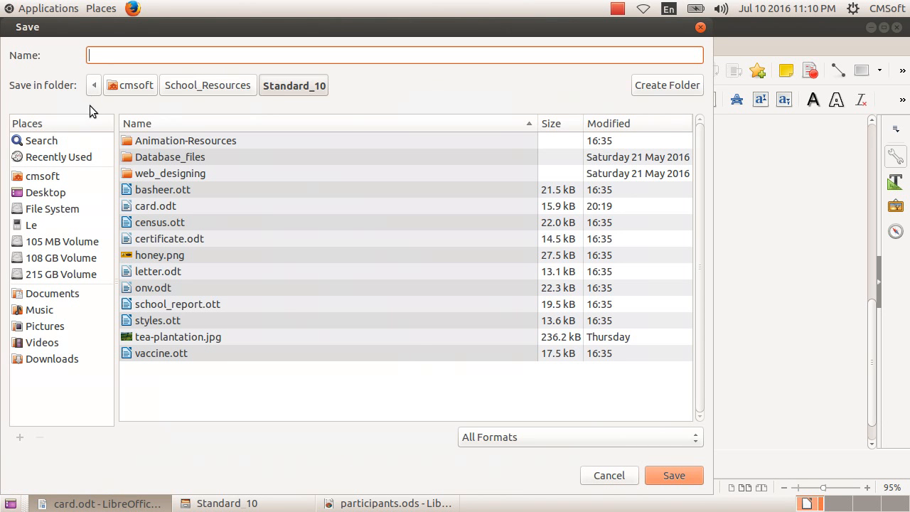
# Save the merged document as PCard in the Students_Works_10 folder under the home folder
pyautogui.click(80, 177)
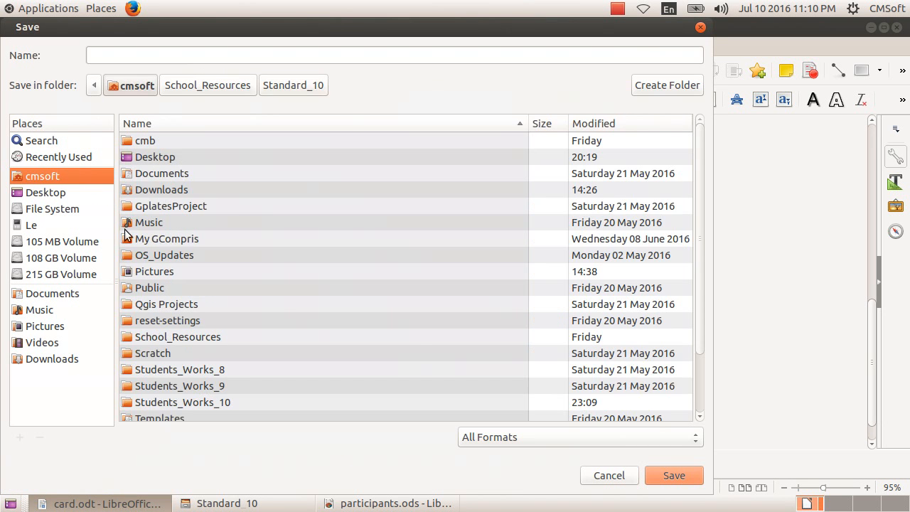
pyautogui.doubleClick(218, 403)
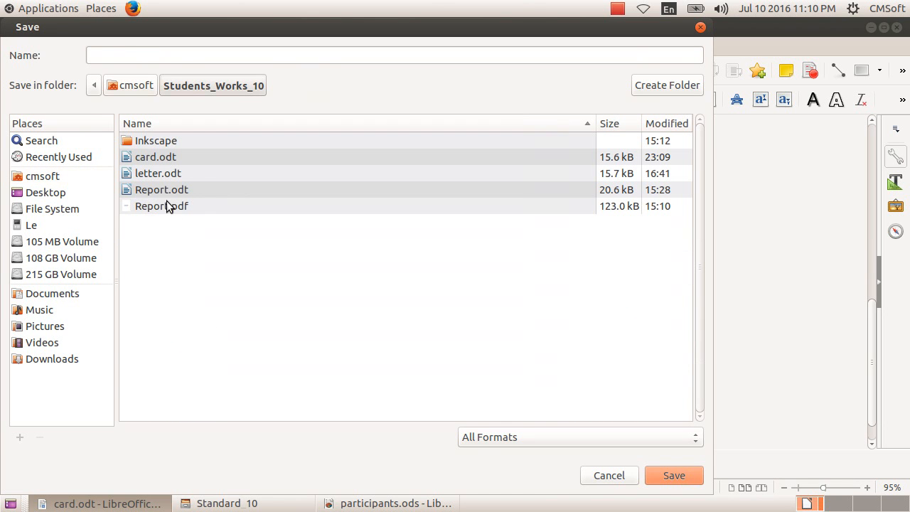
pyautogui.click(111, 56)
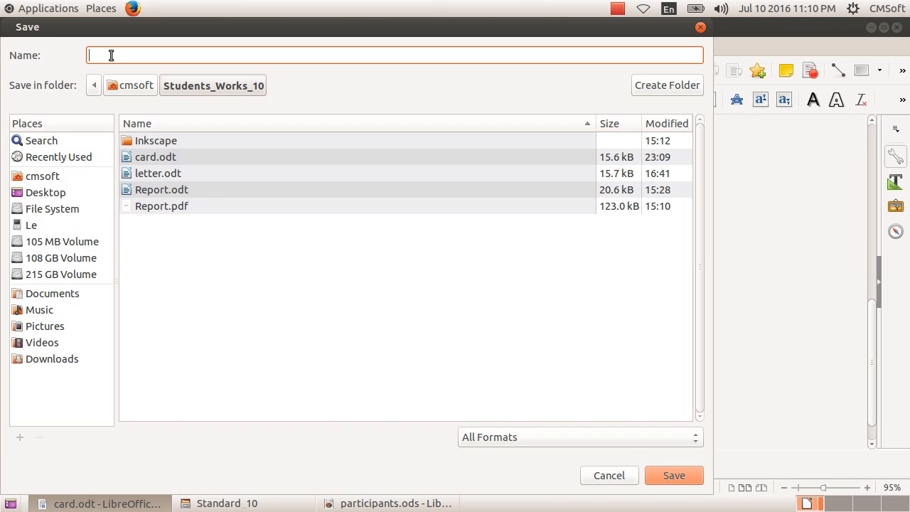
pyautogui.write('PCard')
pyautogui.click(673, 469)
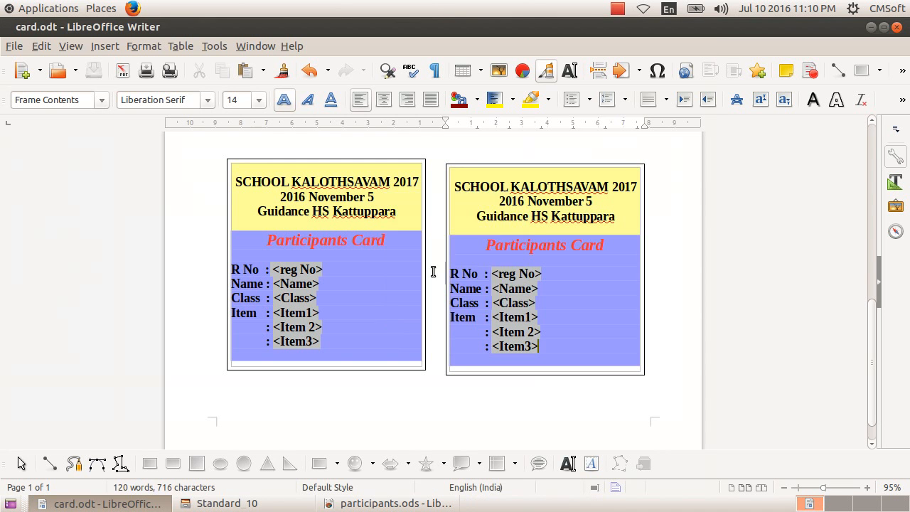
# Minimize the open windows, browse from the desktop's home folder to Students_Works_10 and open PCard.odt
pyautogui.click(865, 27)
pyautogui.click(865, 26)
pyautogui.click(865, 26)
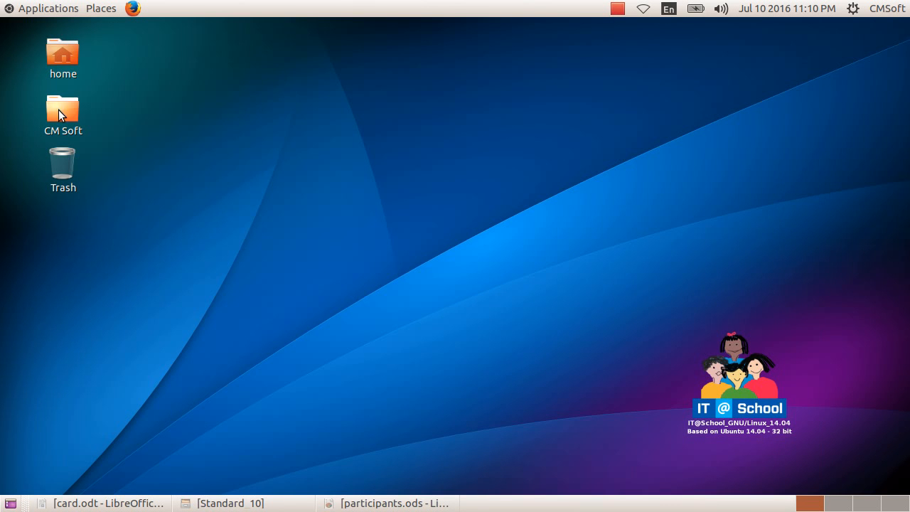
pyautogui.doubleClick(63, 59)
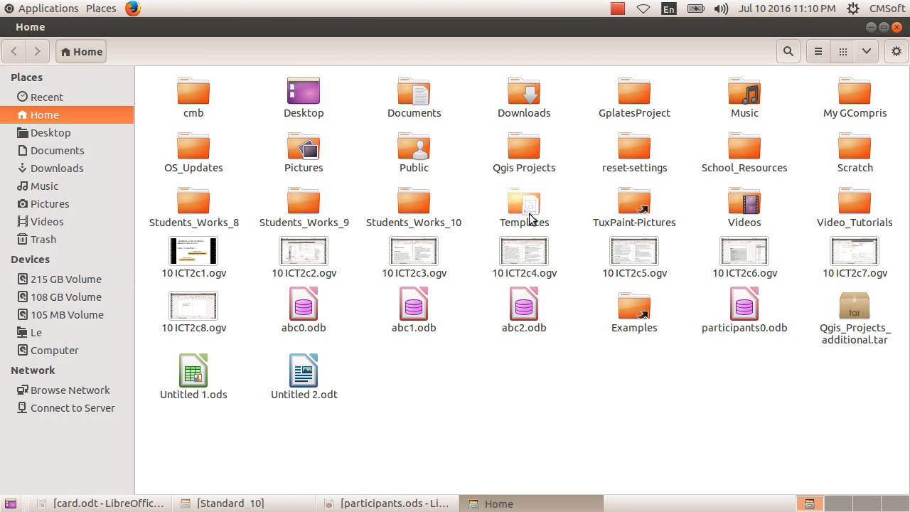
pyautogui.doubleClick(421, 209)
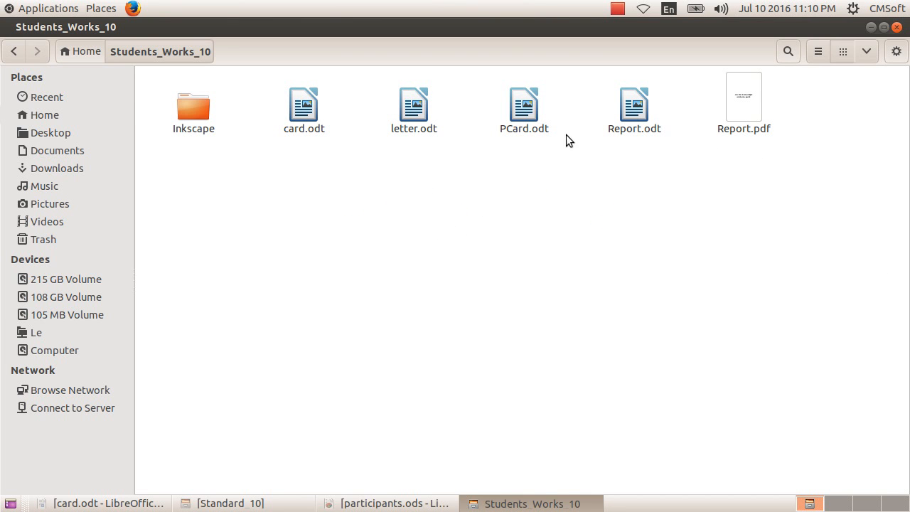
pyautogui.doubleClick(524, 122)
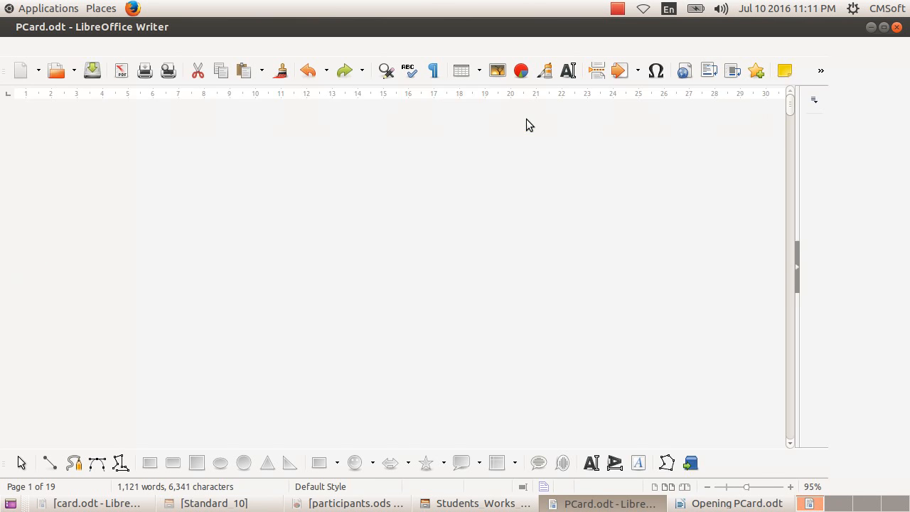
# Look through the merged participant cards in PCard.odt, including the page layout in print preview
pyautogui.scroll(-15, 478, 348)
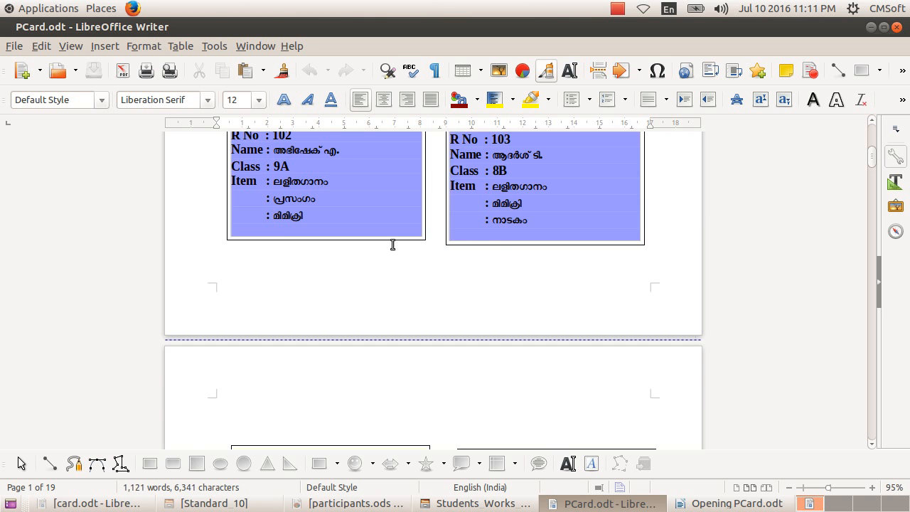
pyautogui.scroll(2, 300, 229)
pyautogui.scroll(2, 299, 228)
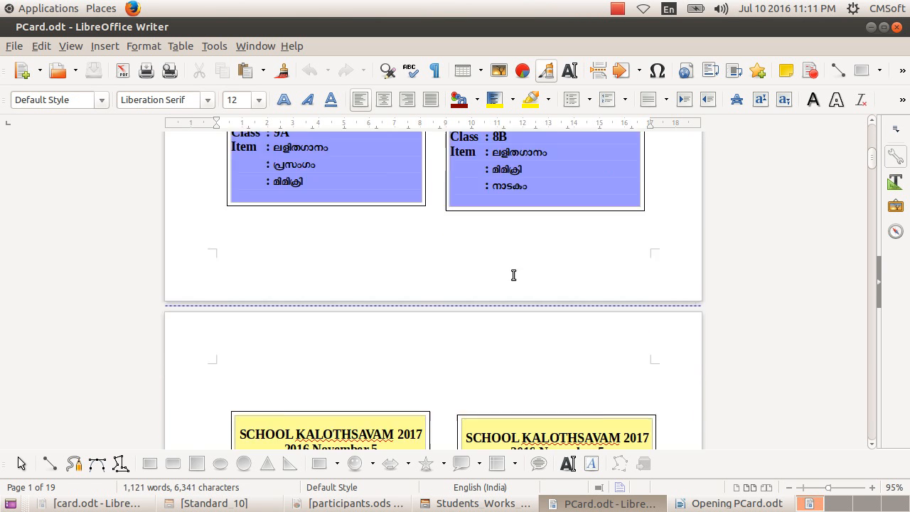
pyautogui.scroll(-9, 512, 273)
pyautogui.scroll(-13, 513, 274)
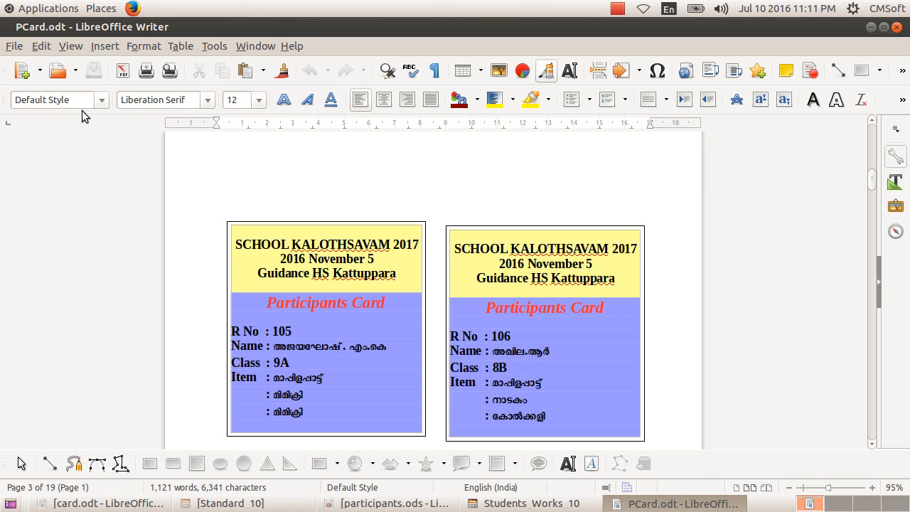
pyautogui.click(14, 46)
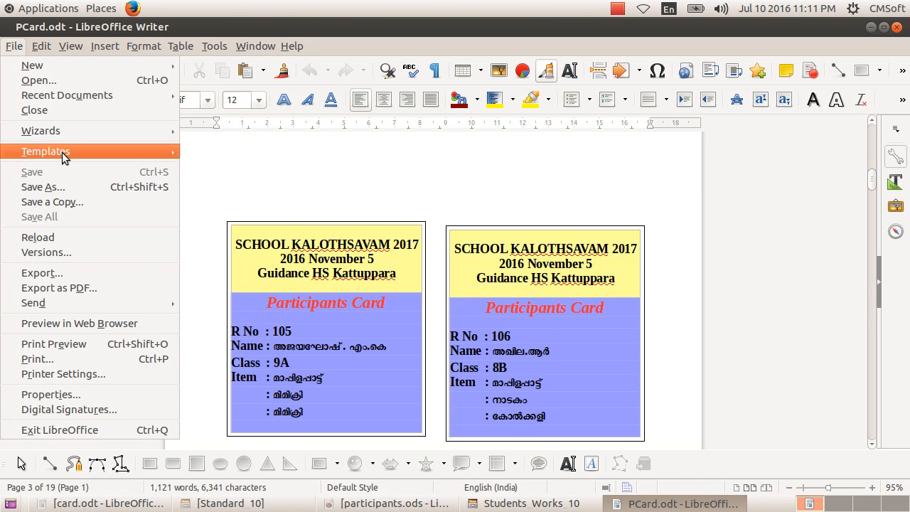
pyautogui.moveTo(163, 149)
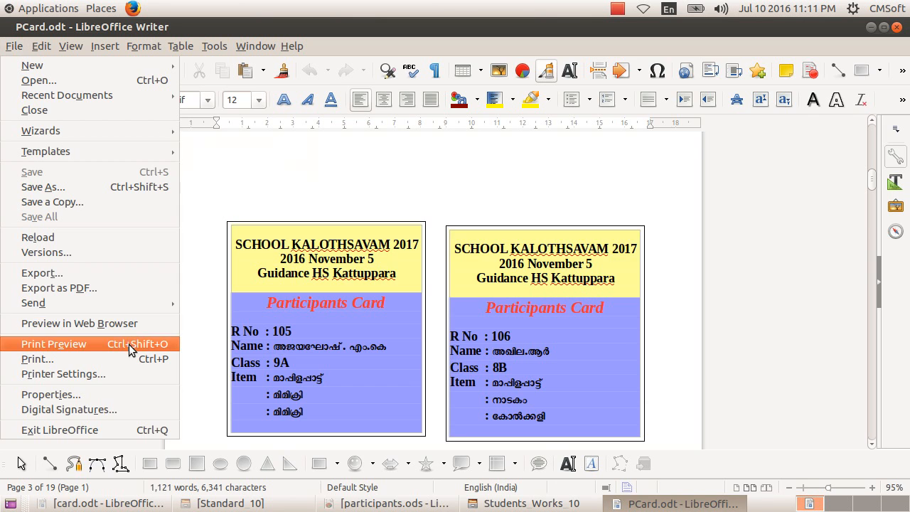
pyautogui.click(129, 344)
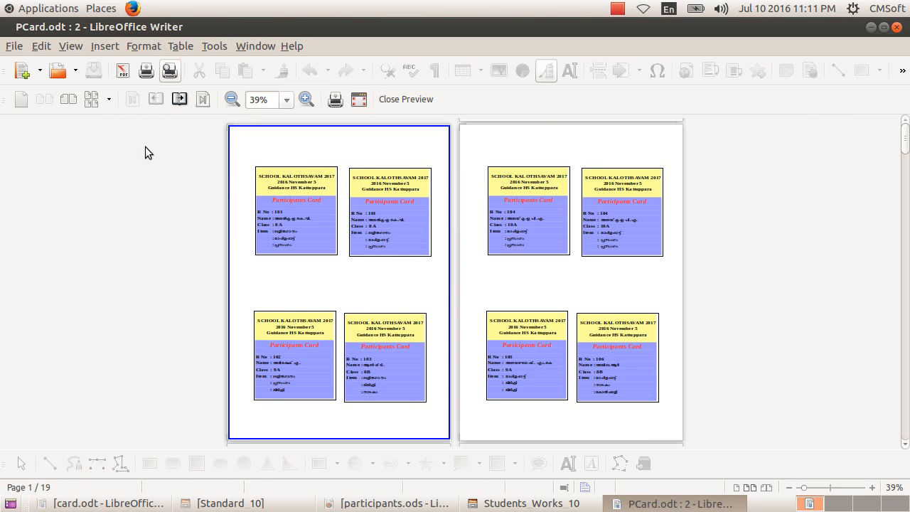
pyautogui.click(88, 100)
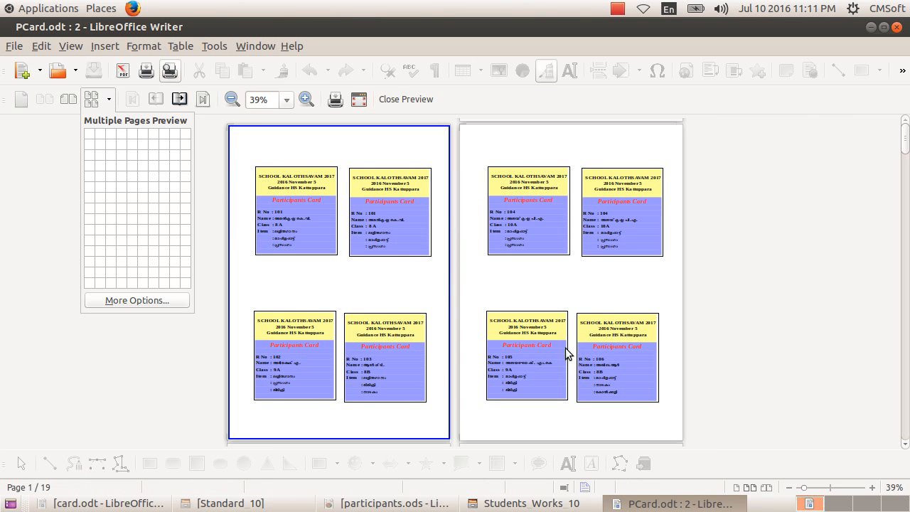
pyautogui.click(51, 160)
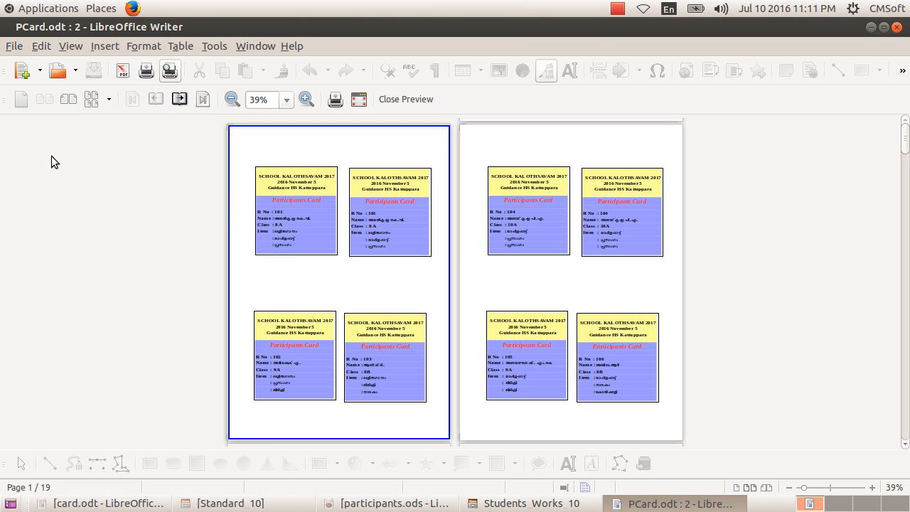